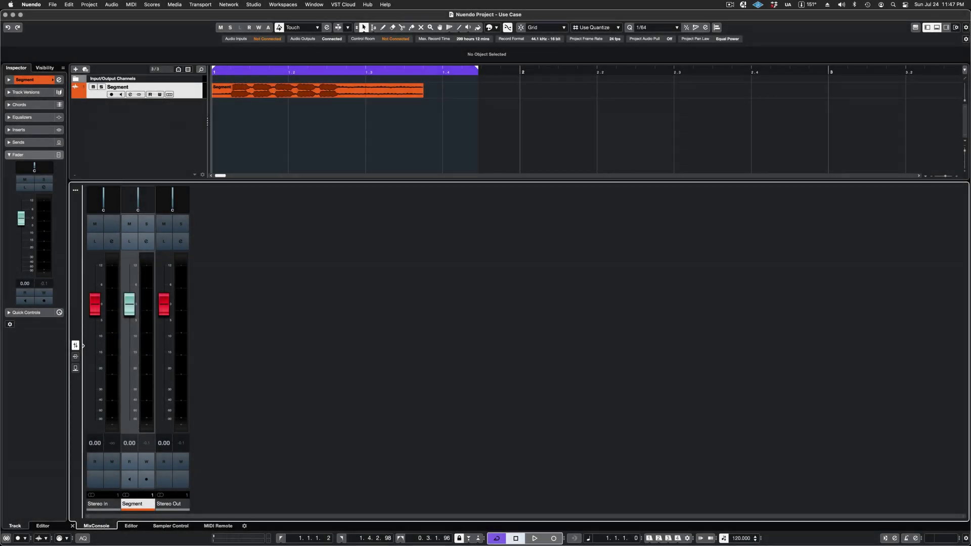
- Audition the Segment clip and select its audio event
{"action": "key", "text": "space"}
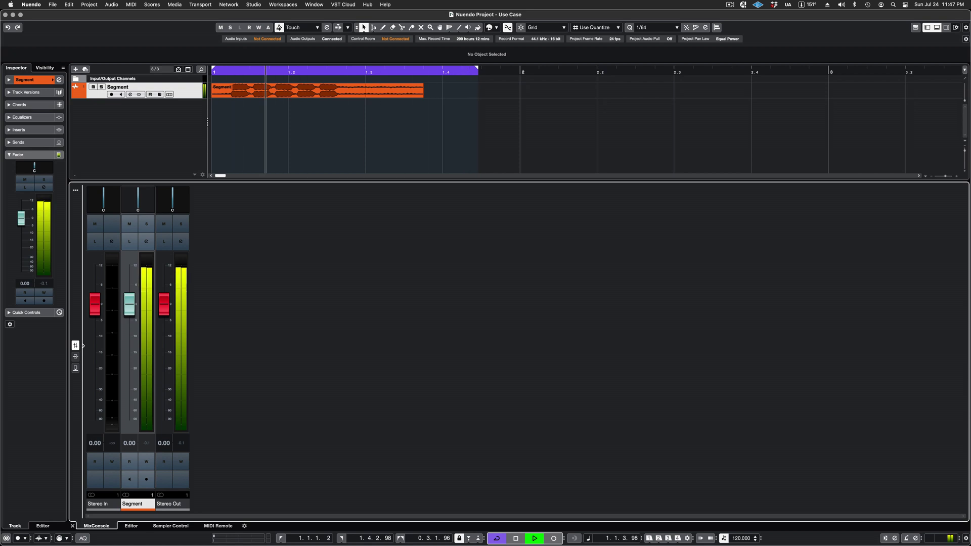
{"action": "key", "text": "space"}
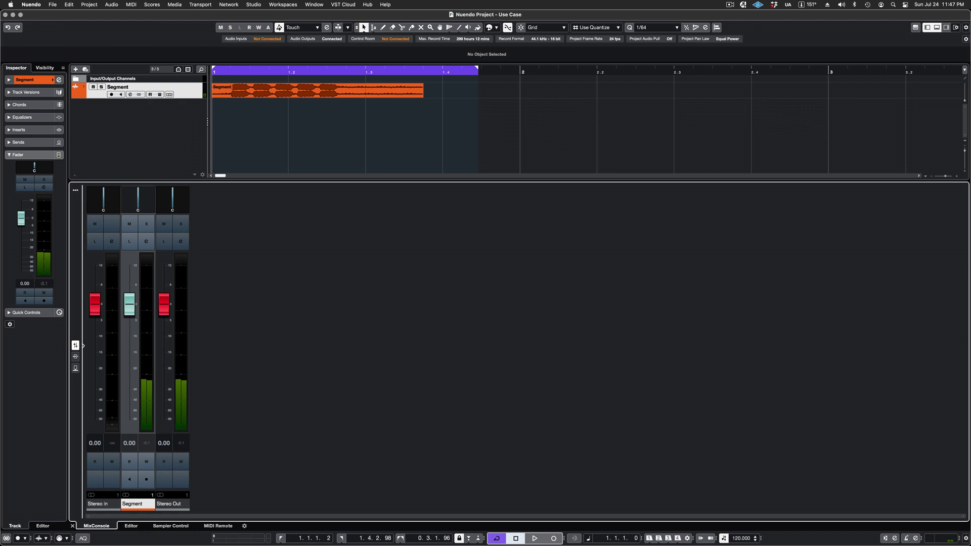
{"action": "left_click", "coordinate": [383, 93]}
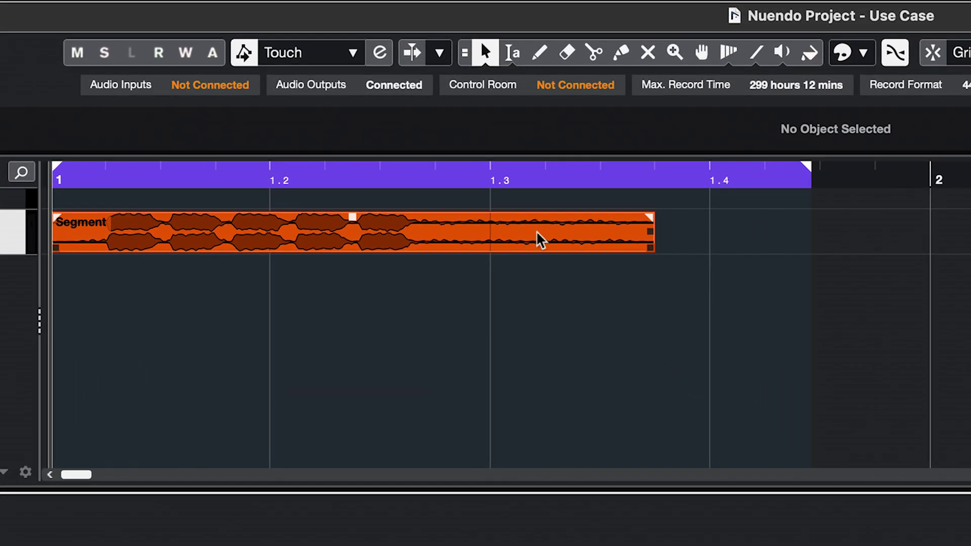
{"action": "left_click", "coordinate": [541, 240]}
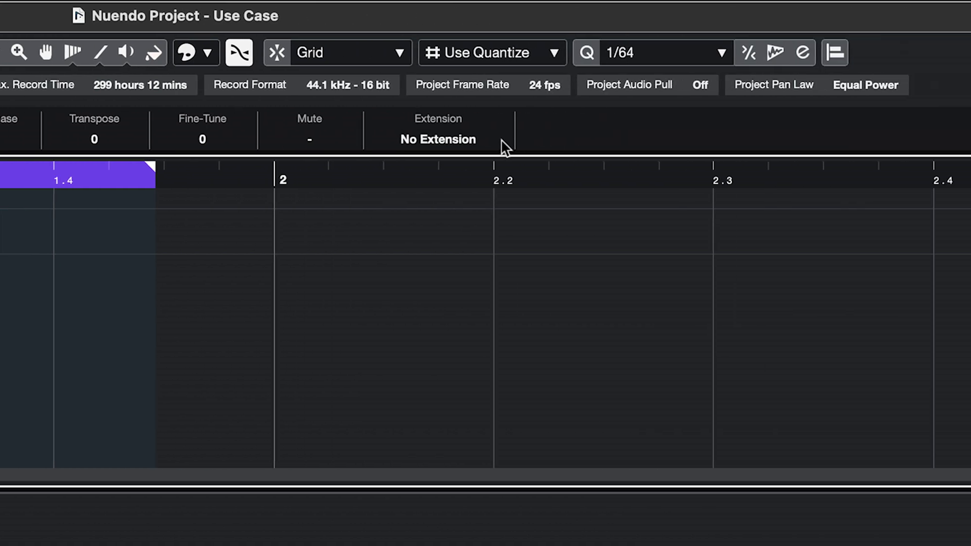
- Set the Segment event's extension to SpectraLayers and play it back there
{"action": "left_click", "coordinate": [504, 148]}
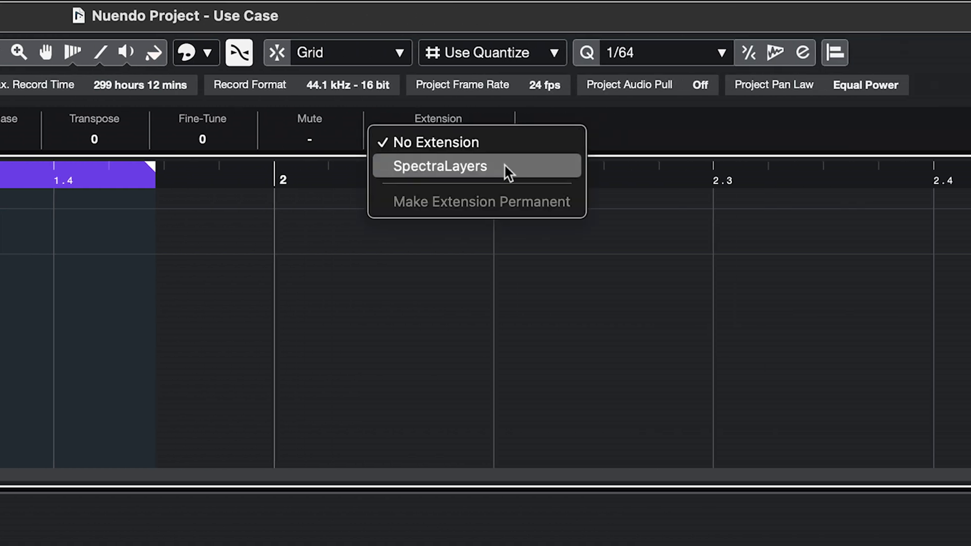
{"action": "key", "text": "Escape"}
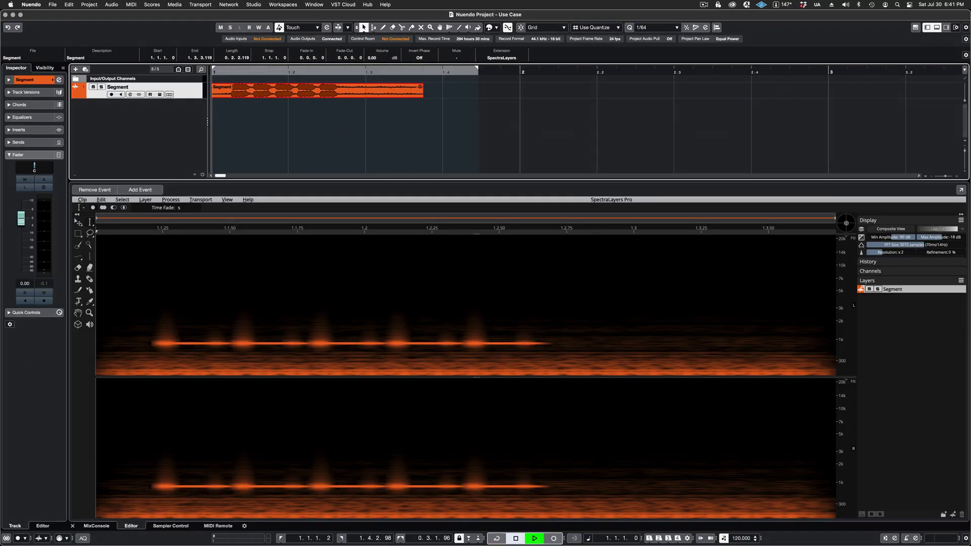
{"action": "key", "text": "space"}
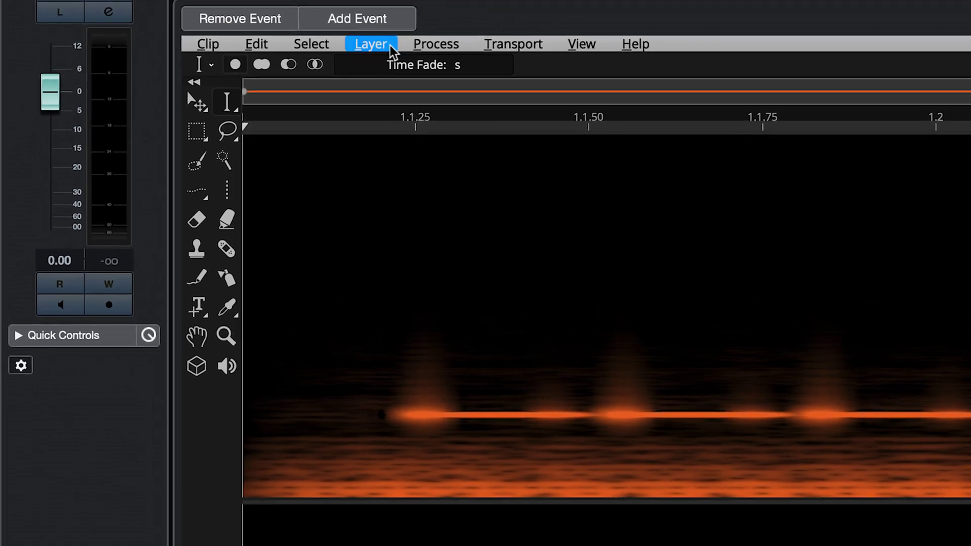
{"action": "left_click", "coordinate": [392, 49]}
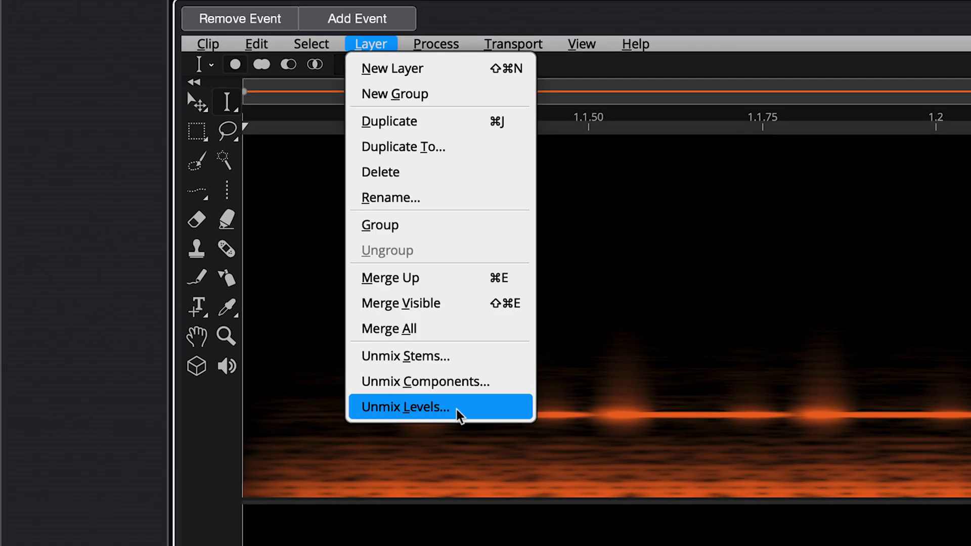
- Preview the level unmix at thresholds of 0.0, -6.0, -12.0 and -18.0 dB
{"action": "left_click", "coordinate": [407, 408]}
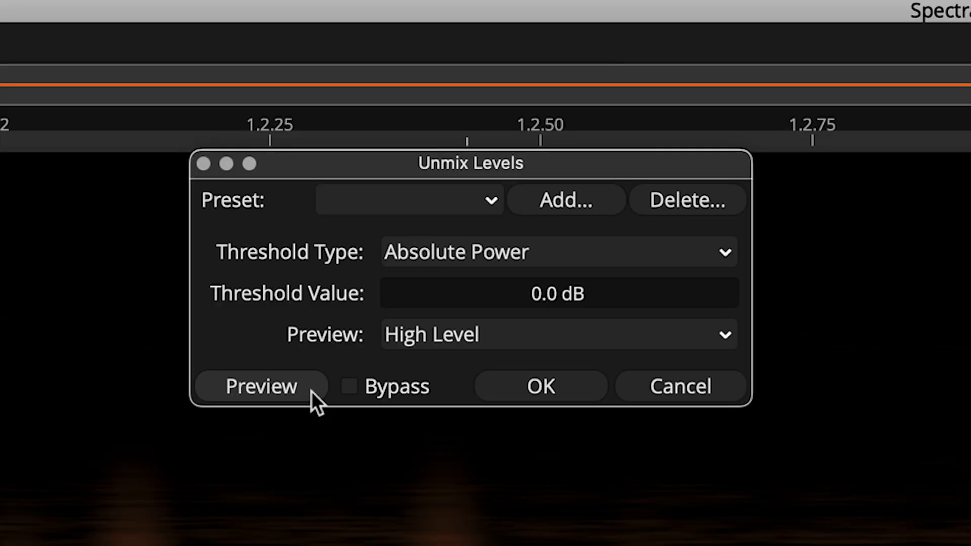
{"action": "left_click", "coordinate": [312, 390]}
{"action": "left_click_drag", "start_coordinate": [636, 294], "coordinate": [567, 314]}
{"action": "left_click", "coordinate": [300, 386]}
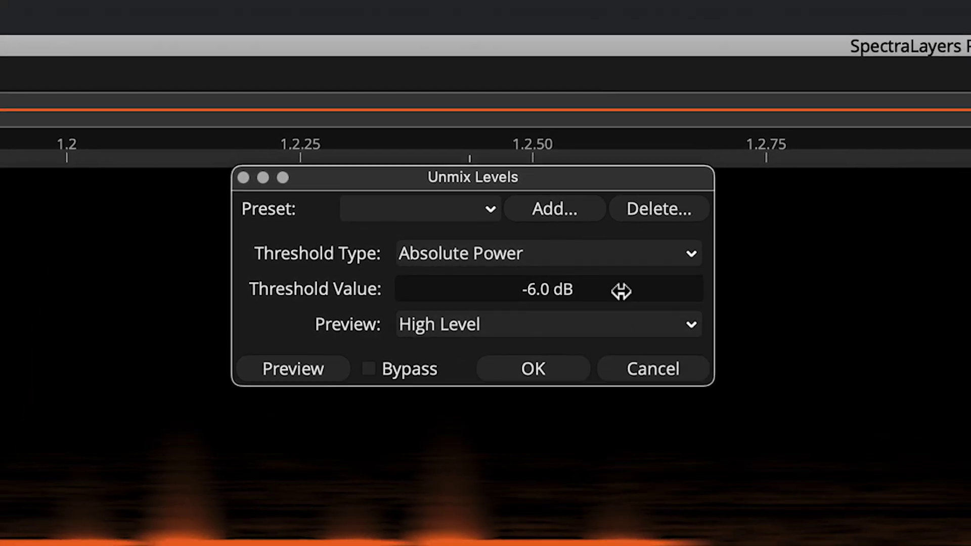
{"action": "left_click_drag", "start_coordinate": [627, 290], "coordinate": [536, 331]}
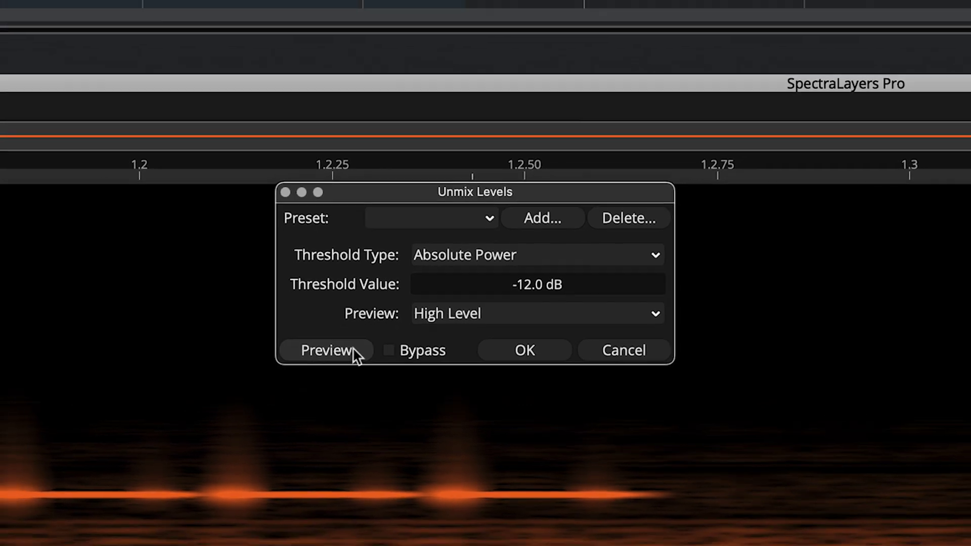
{"action": "left_click", "coordinate": [348, 354]}
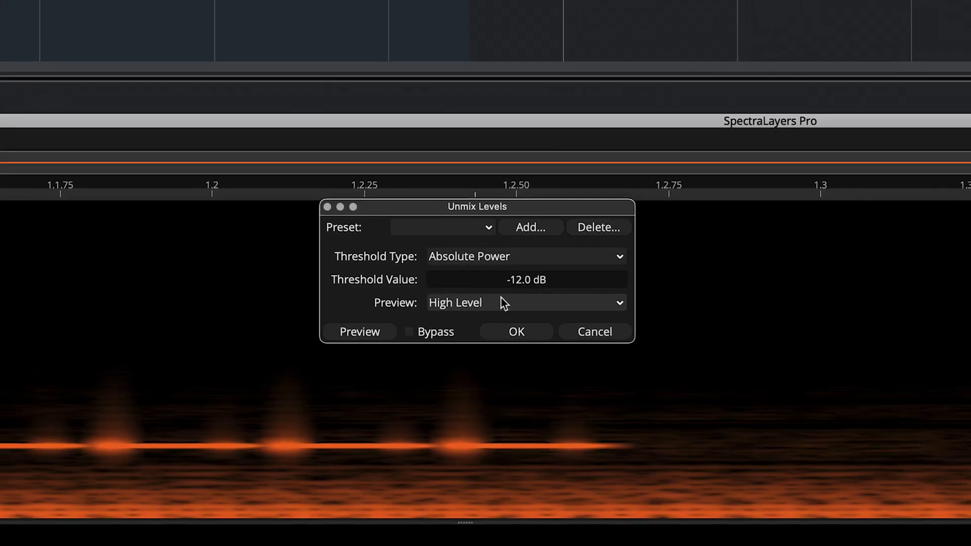
{"action": "left_click_drag", "start_coordinate": [584, 284], "coordinate": [548, 285]}
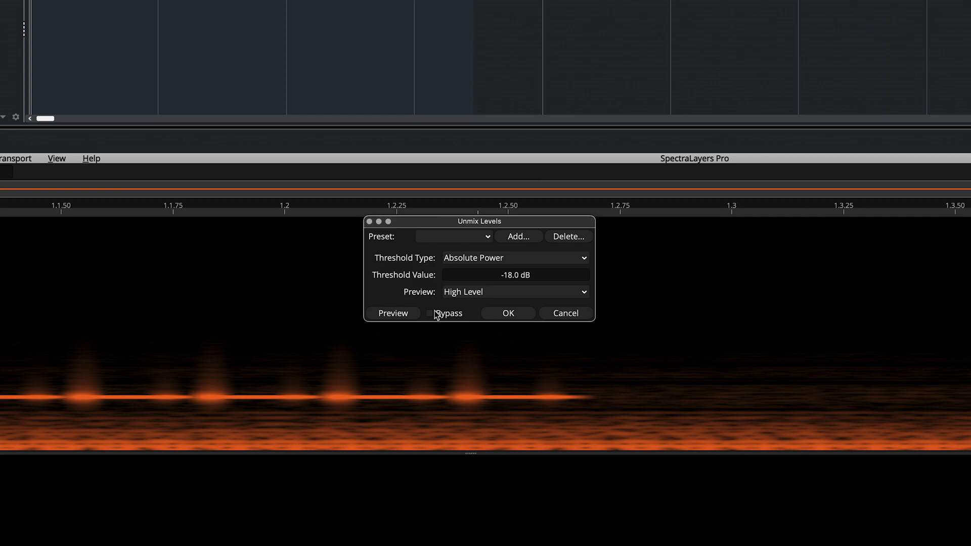
{"action": "left_click", "coordinate": [402, 318]}
{"action": "left_click", "coordinate": [430, 300]}
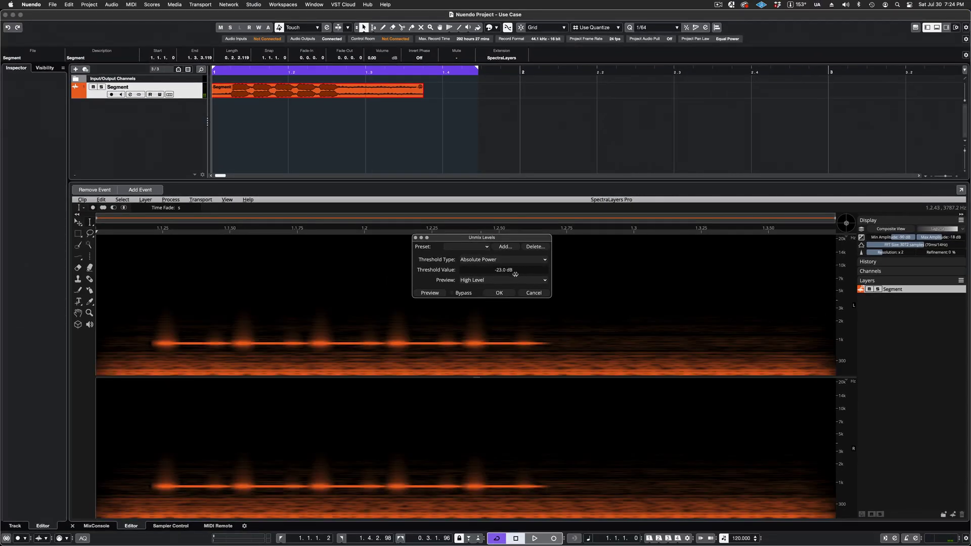
- Compare a -24.0 dB threshold, return to -18.0 dB, and apply the unmix
{"action": "left_click_drag", "start_coordinate": [515, 274], "coordinate": [483, 283]}
{"action": "left_click", "coordinate": [440, 294]}
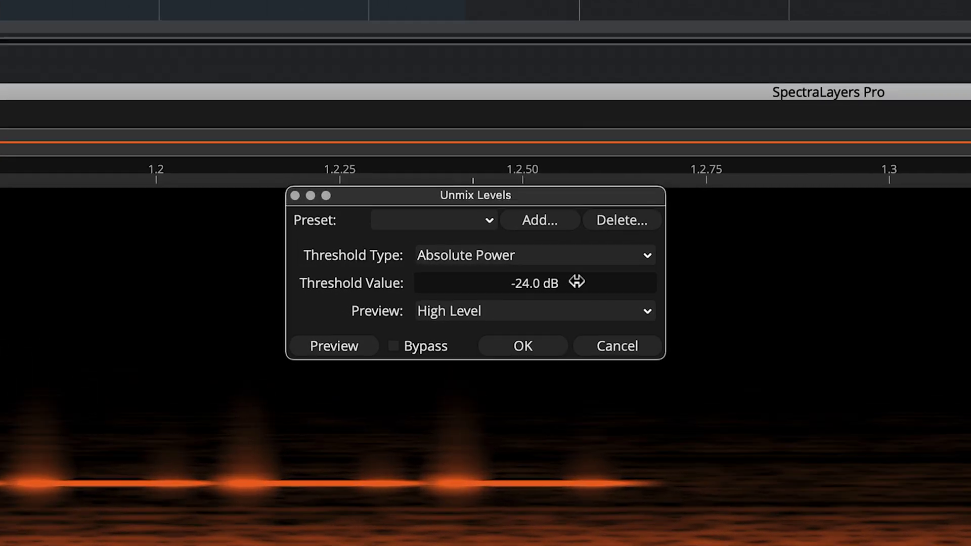
{"action": "left_click_drag", "start_coordinate": [545, 277], "coordinate": [584, 278]}
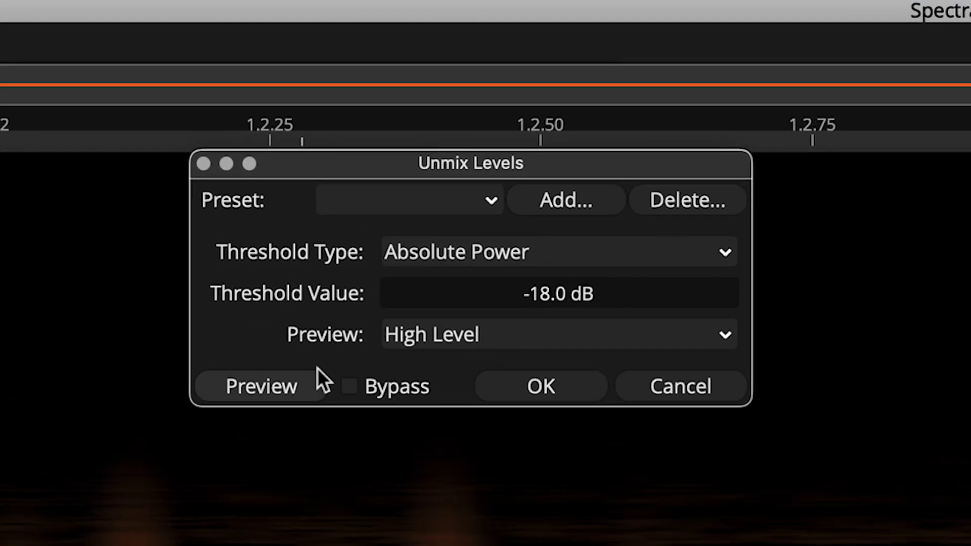
{"action": "left_click", "coordinate": [327, 377]}
{"action": "left_click", "coordinate": [310, 388]}
{"action": "left_click", "coordinate": [581, 390]}
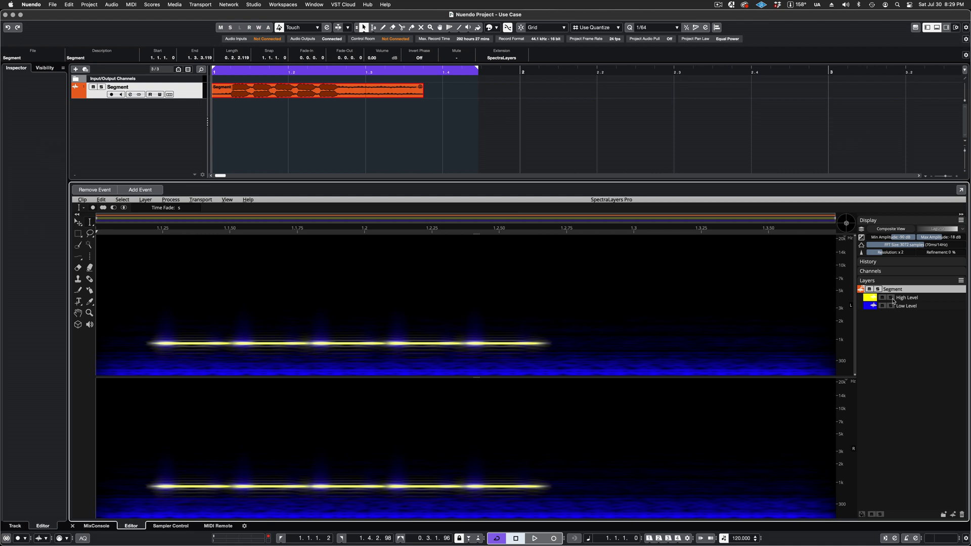
- Play the High Level layer soloed, then solo and play the Low Level ambience layer
{"action": "left_click", "coordinate": [892, 298]}
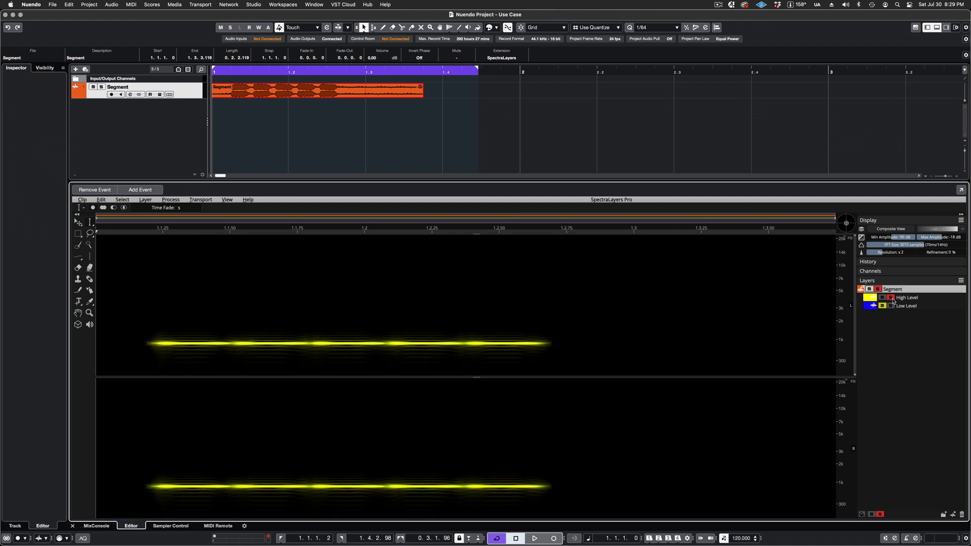
{"action": "key", "text": "space"}
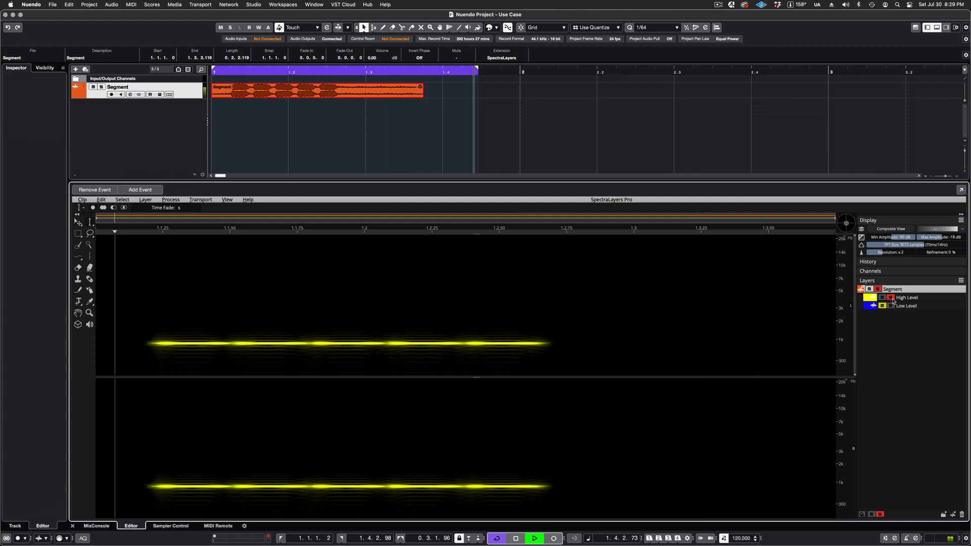
{"action": "left_click", "coordinate": [892, 306]}
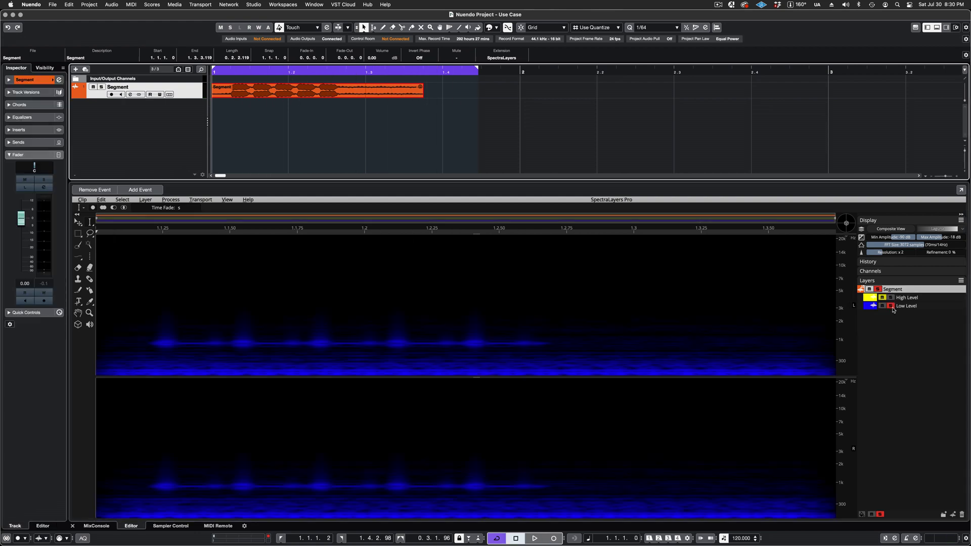
{"action": "key", "text": "space"}
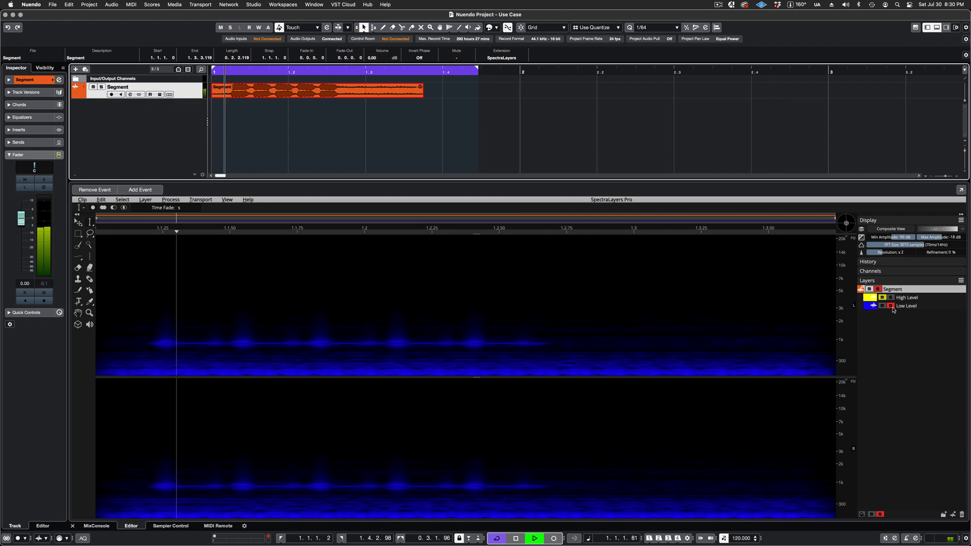
{"action": "key", "text": "space"}
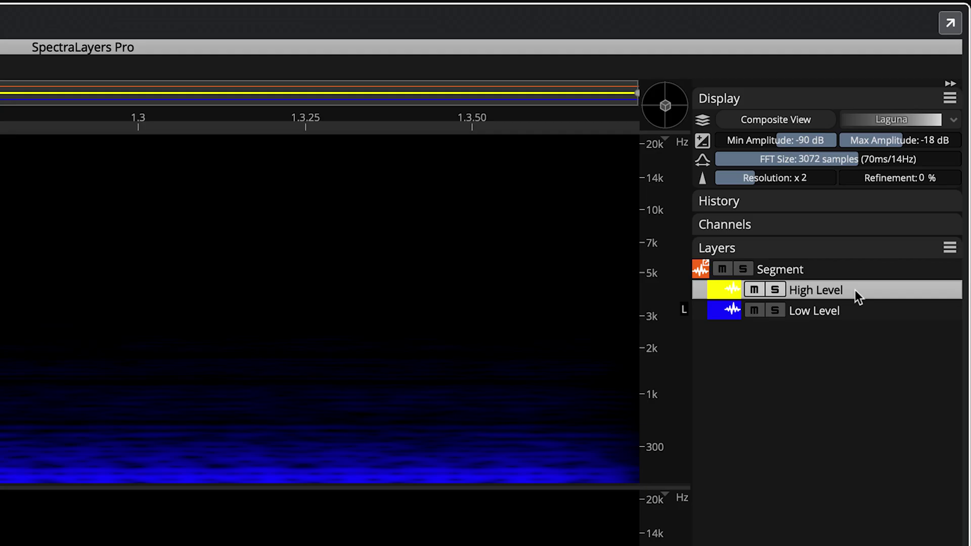
- Import the High Level layer as a new track under Segment, check the Pool, and play it
{"action": "left_click_drag", "start_coordinate": [925, 299], "coordinate": [277, 130]}
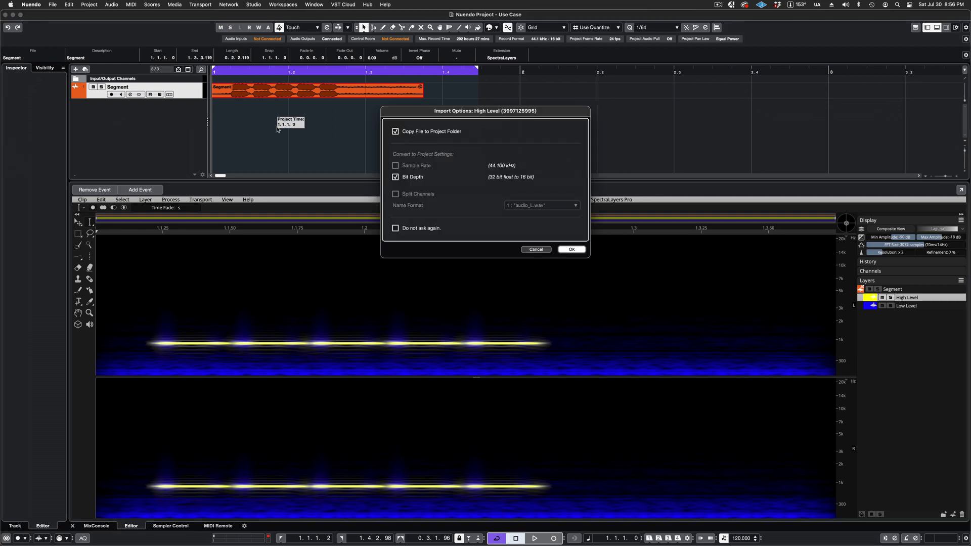
{"action": "left_click", "coordinate": [573, 250]}
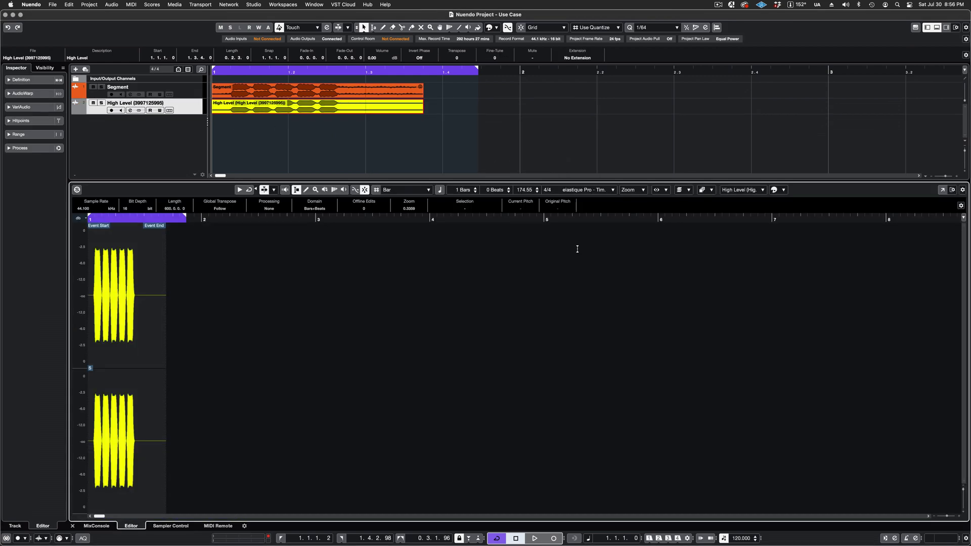
{"action": "left_click", "coordinate": [175, 5]}
{"action": "left_click", "coordinate": [215, 17]}
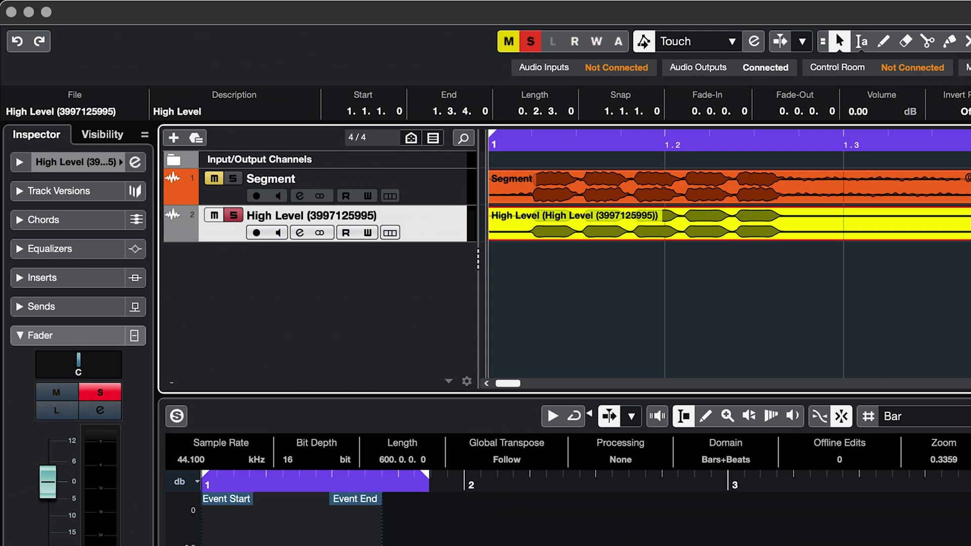
{"action": "key", "text": "space"}
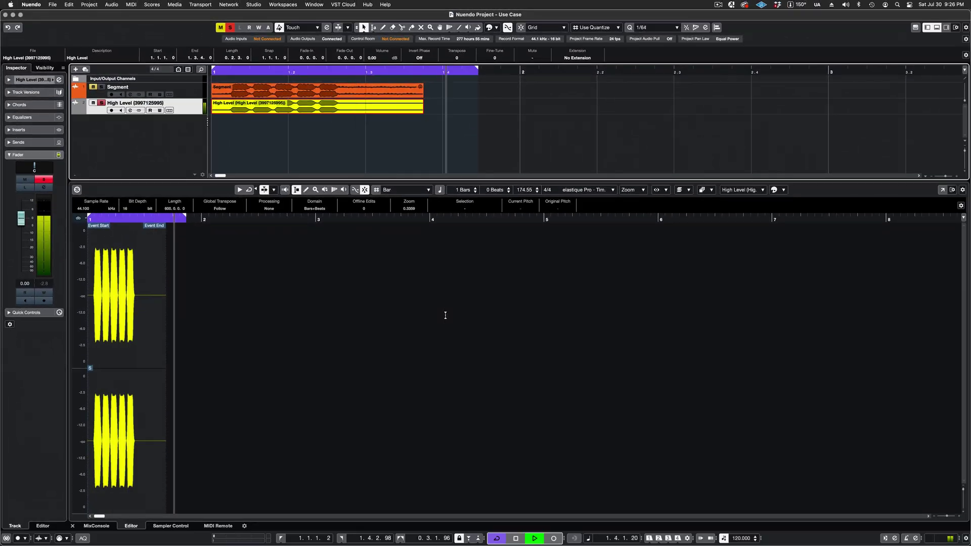
{"action": "key", "text": "space"}
- Copy the High Level event along its track to fill bars 1 to 4
{"action": "key", "text": "g"}
{"action": "key", "text": "g"}
{"action": "key", "text": "g"}
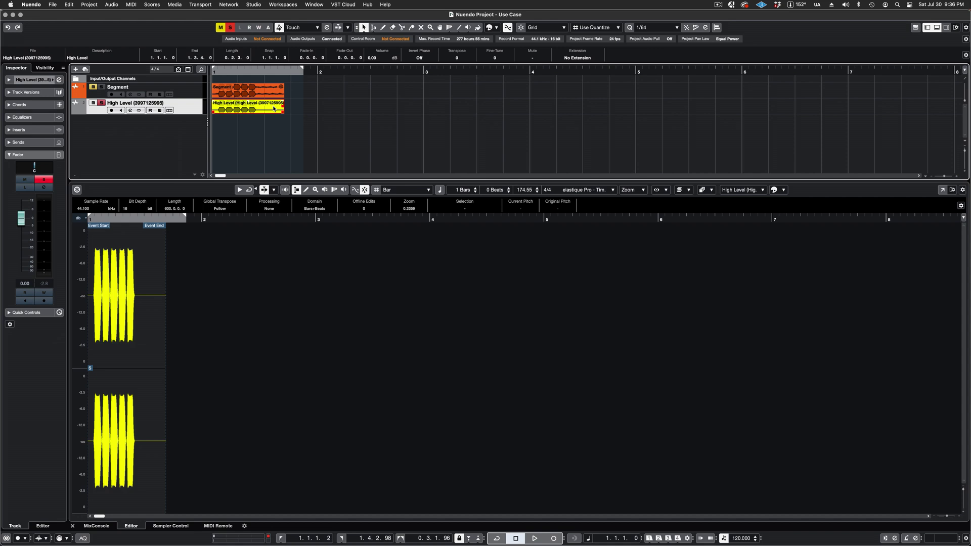
{"action": "left_click_drag", "start_coordinate": [274, 109], "coordinate": [599, 110]}
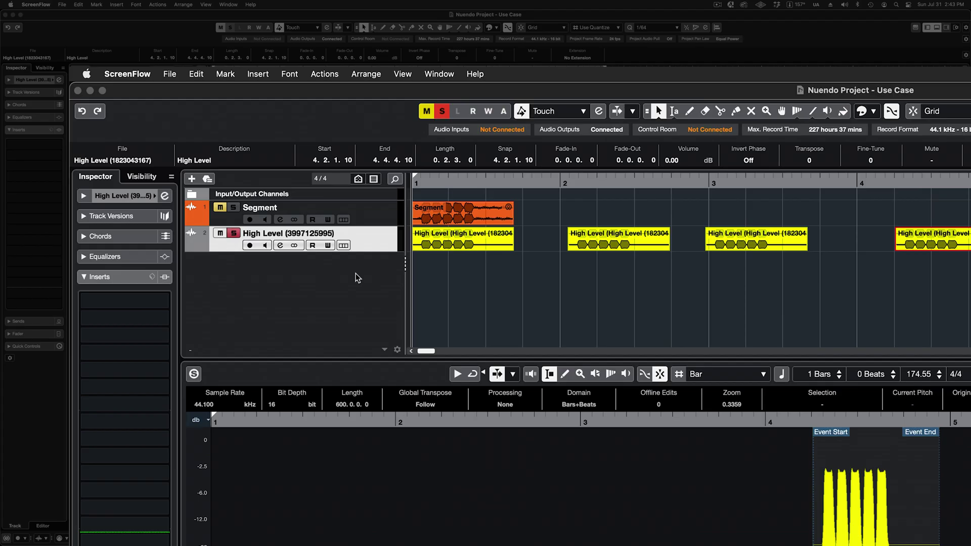
- Add a new audio track, Audio 01, to the project
{"action": "right_click", "coordinate": [357, 277]}
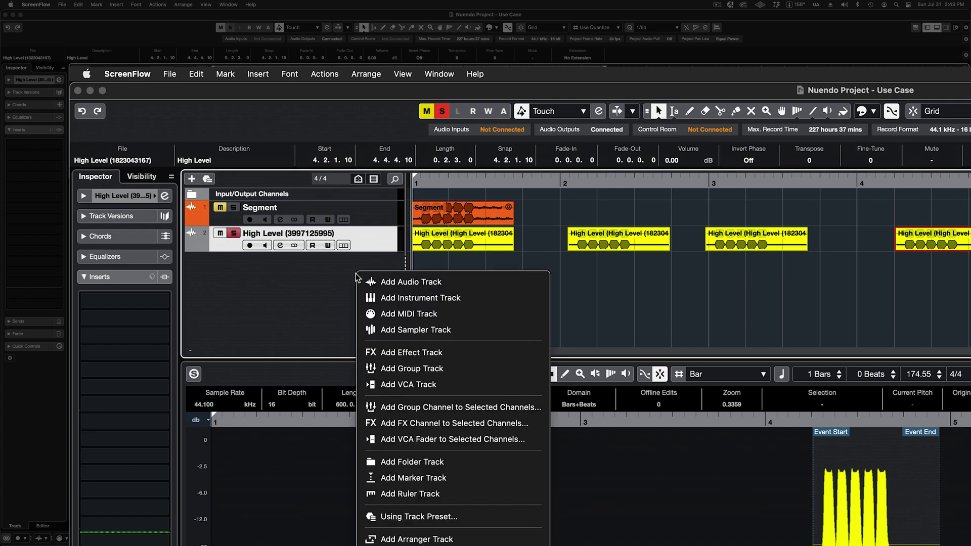
{"action": "left_click", "coordinate": [454, 282]}
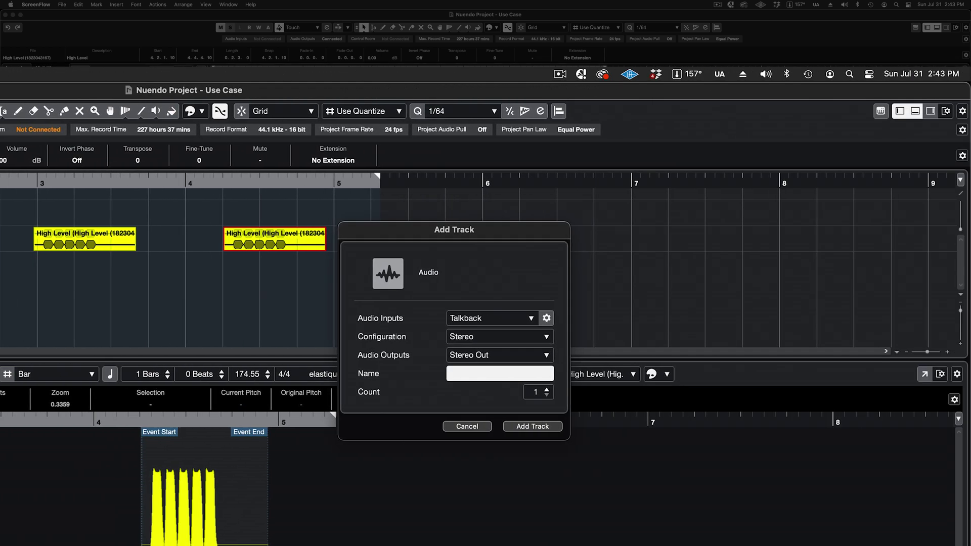
{"action": "left_click", "coordinate": [533, 426]}
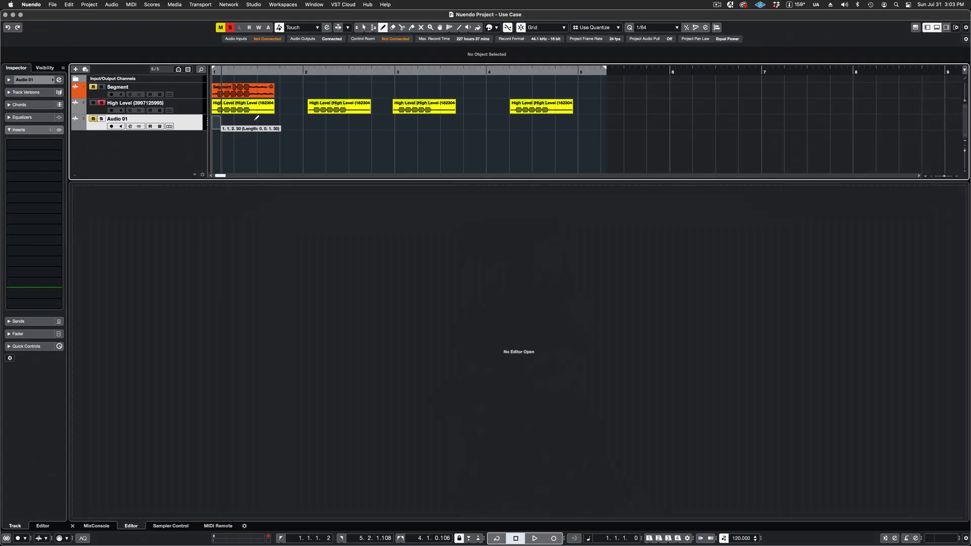
- Draw an empty Audio 01 event from bar 1 to 5 and render it in place
{"action": "left_click_drag", "start_coordinate": [257, 118], "coordinate": [593, 118]}
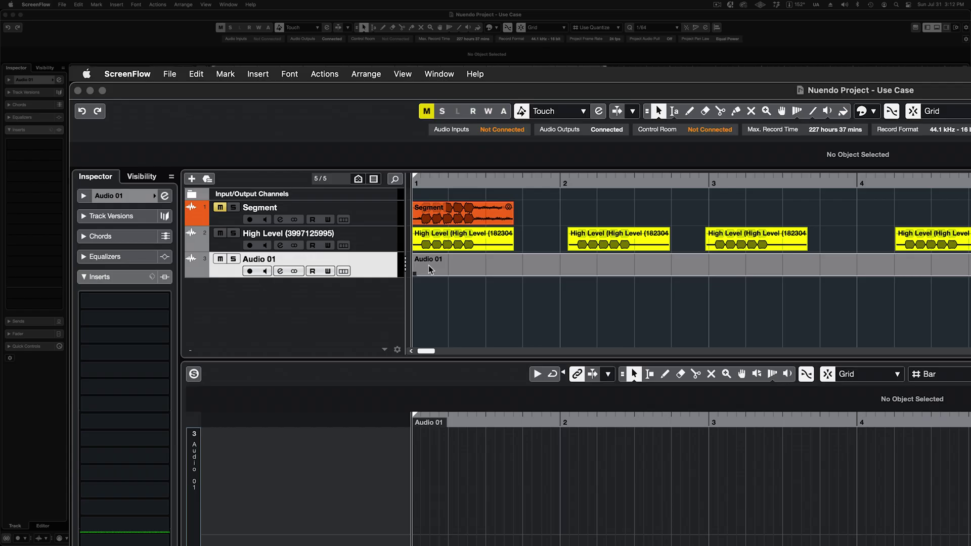
{"action": "left_click", "coordinate": [429, 269]}
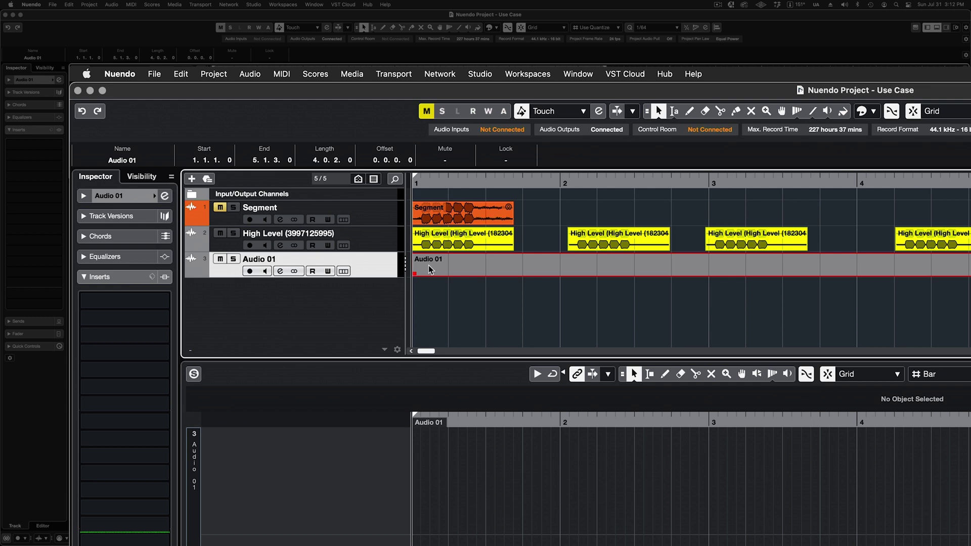
{"action": "left_click", "coordinate": [181, 73]}
{"action": "mouse_move", "coordinate": [240, 210]}
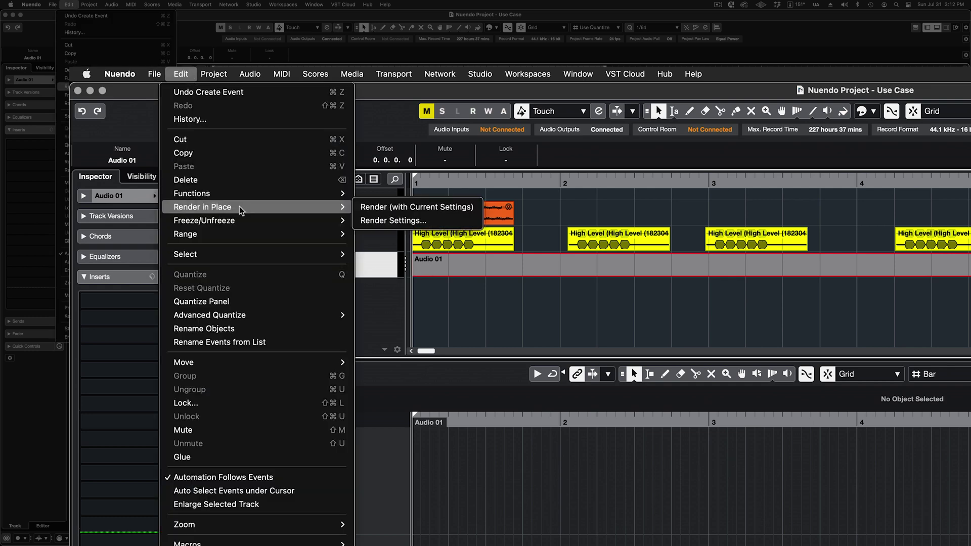
{"action": "left_click", "coordinate": [475, 209]}
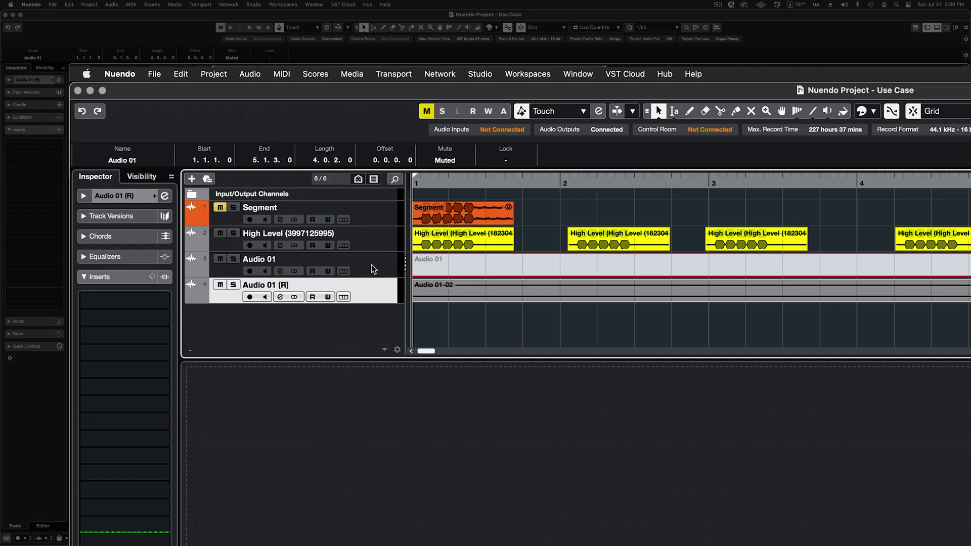
- Remove the original Audio 01 track
{"action": "left_click", "coordinate": [373, 268]}
{"action": "right_click", "coordinate": [374, 267]}
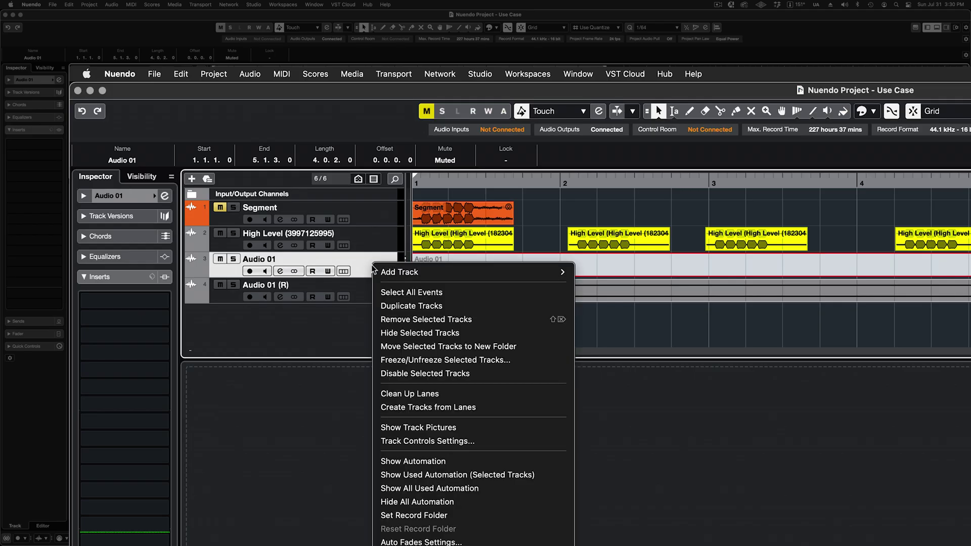
{"action": "left_click", "coordinate": [480, 321]}
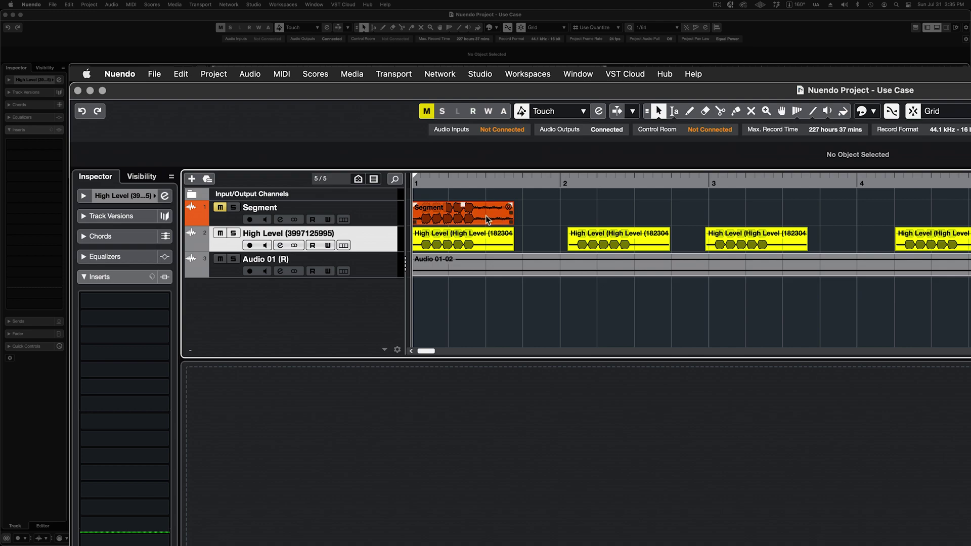
- Open the Segment event in SpectraLayers and set Audio 01-02's extension to SpectraLayers
{"action": "double_click", "coordinate": [487, 219]}
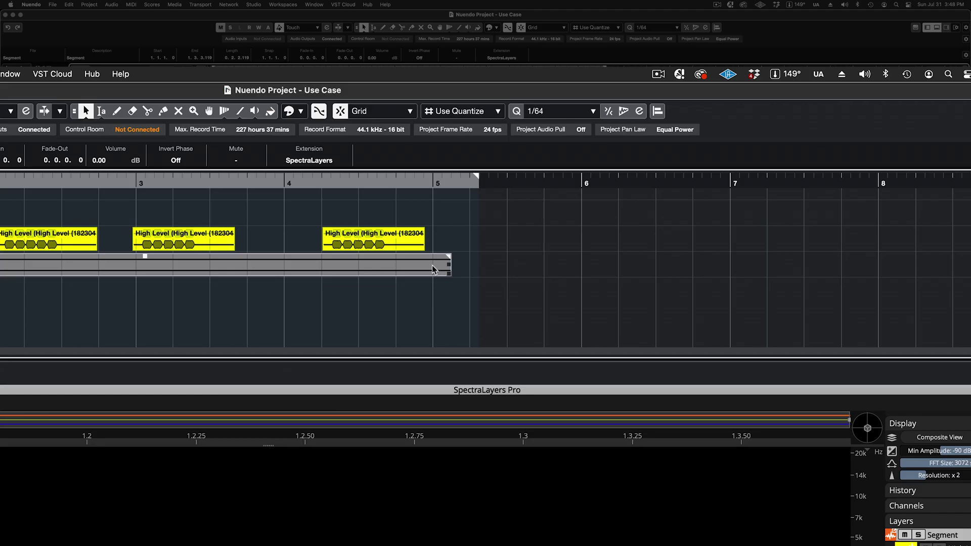
{"action": "left_click", "coordinate": [432, 265]}
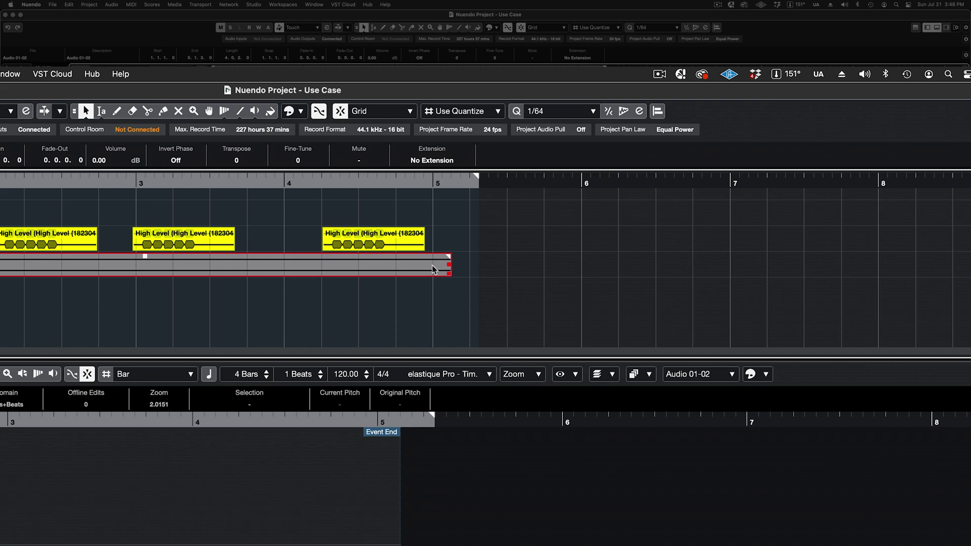
{"action": "left_click", "coordinate": [462, 162]}
{"action": "left_click", "coordinate": [466, 175]}
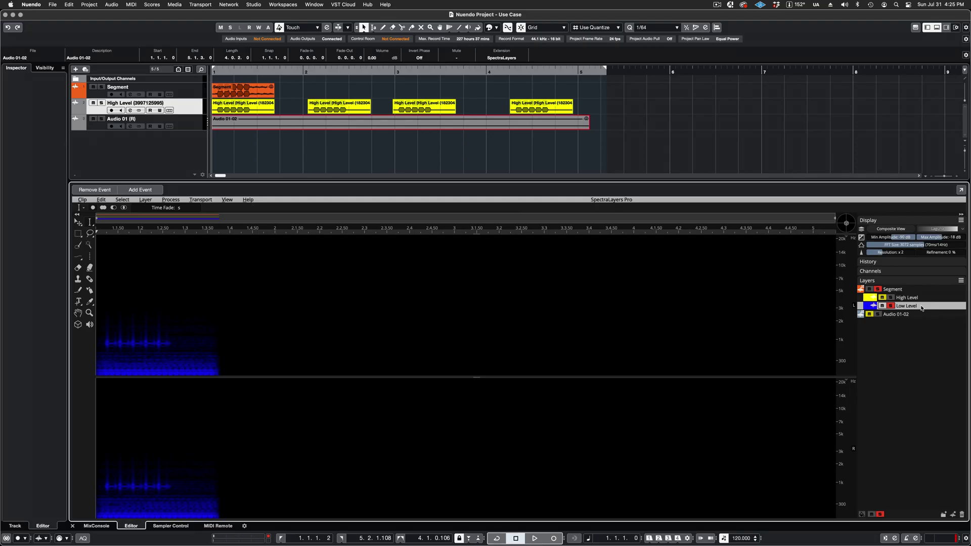
- Select the range 1.26–1.35 on the Low Level layer and play it
{"action": "left_click", "coordinate": [570, 307]}
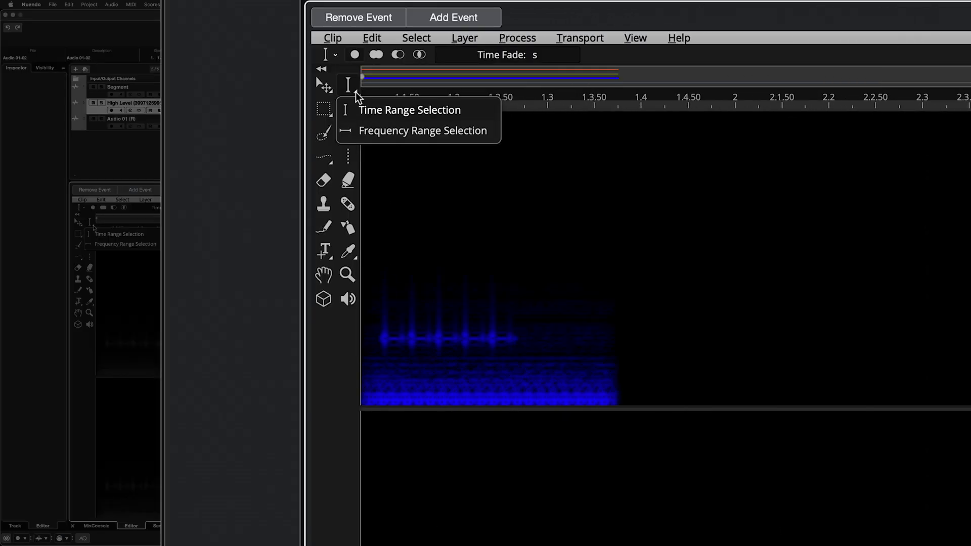
{"action": "left_click", "coordinate": [471, 118]}
{"action": "left_click_drag", "start_coordinate": [539, 354], "coordinate": [596, 357]}
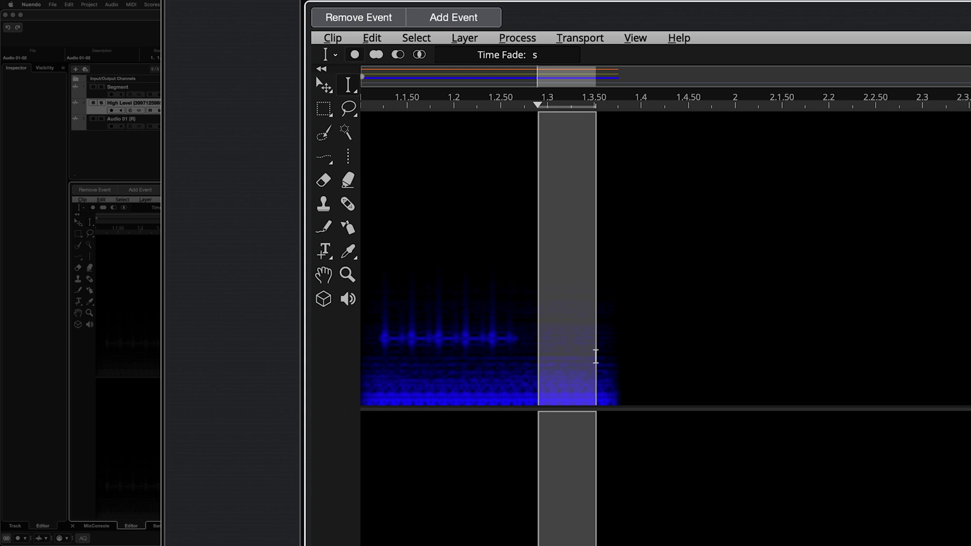
{"action": "key", "text": "space"}
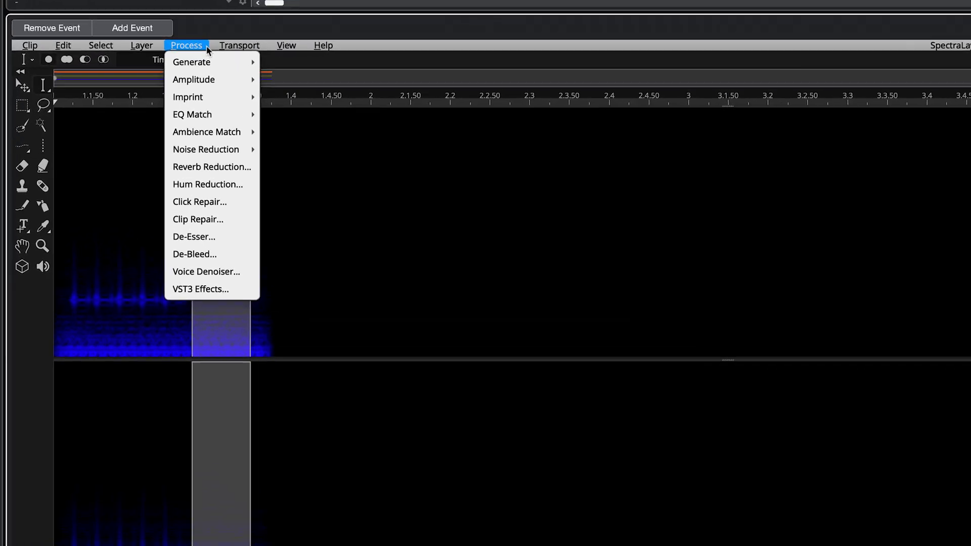
- Register the selected Low Level range as the reference ambience
{"action": "mouse_move", "coordinate": [204, 248]}
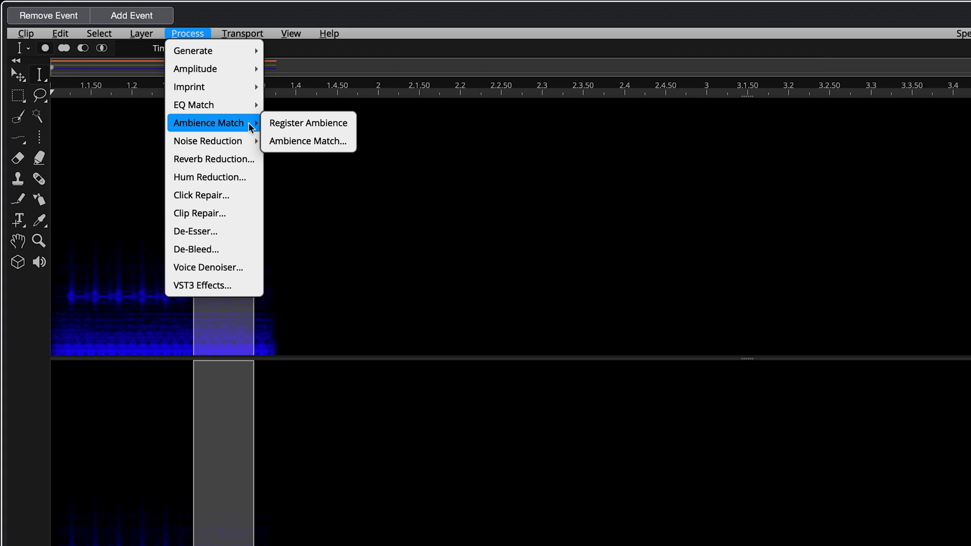
{"action": "left_click", "coordinate": [349, 123]}
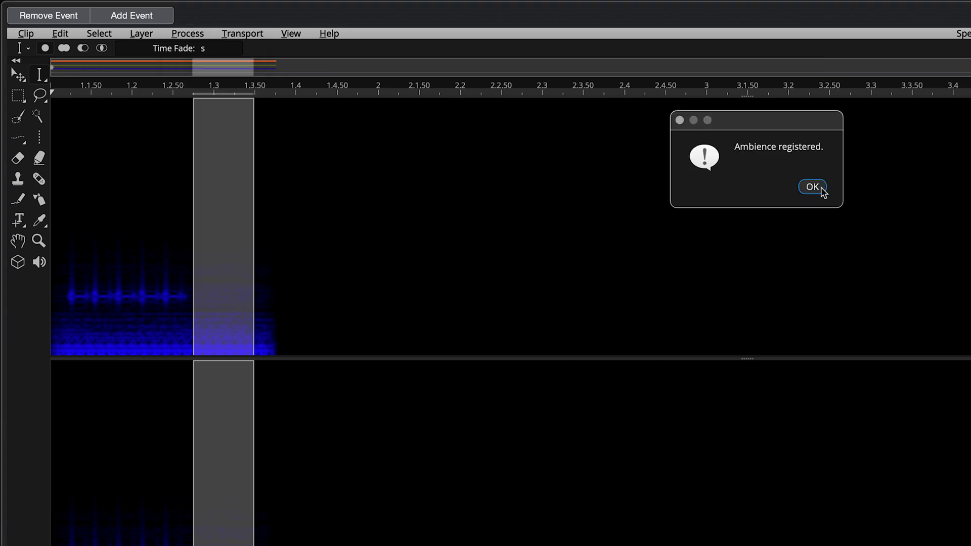
{"action": "left_click", "coordinate": [812, 187]}
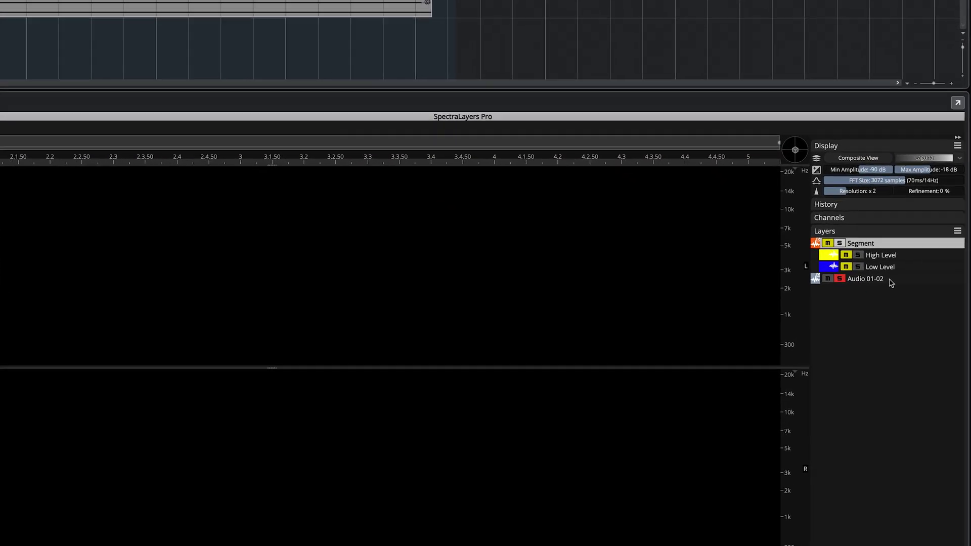
- Select the Audio 01-02 layer and bring up the Ambience Match generator
{"action": "left_click", "coordinate": [911, 315]}
{"action": "left_click", "coordinate": [187, 33]}
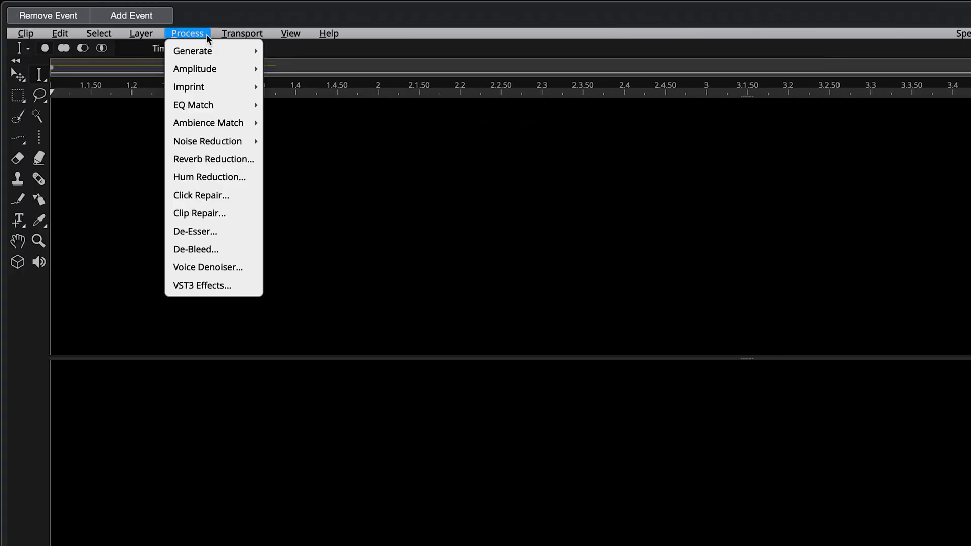
{"action": "mouse_move", "coordinate": [248, 125]}
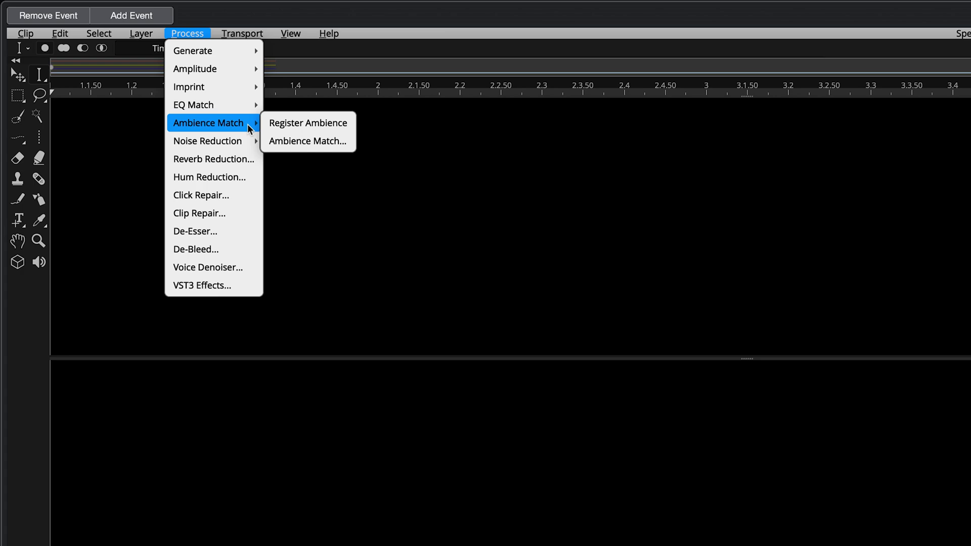
{"action": "left_click", "coordinate": [349, 145]}
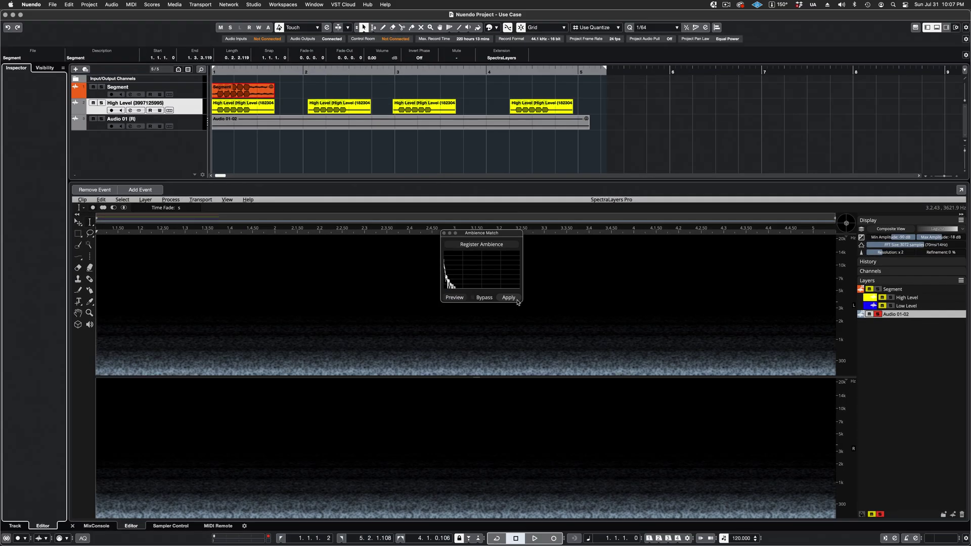
- Apply the matched ambience to Audio 01-02 and play the project through twice
{"action": "left_click", "coordinate": [444, 234]}
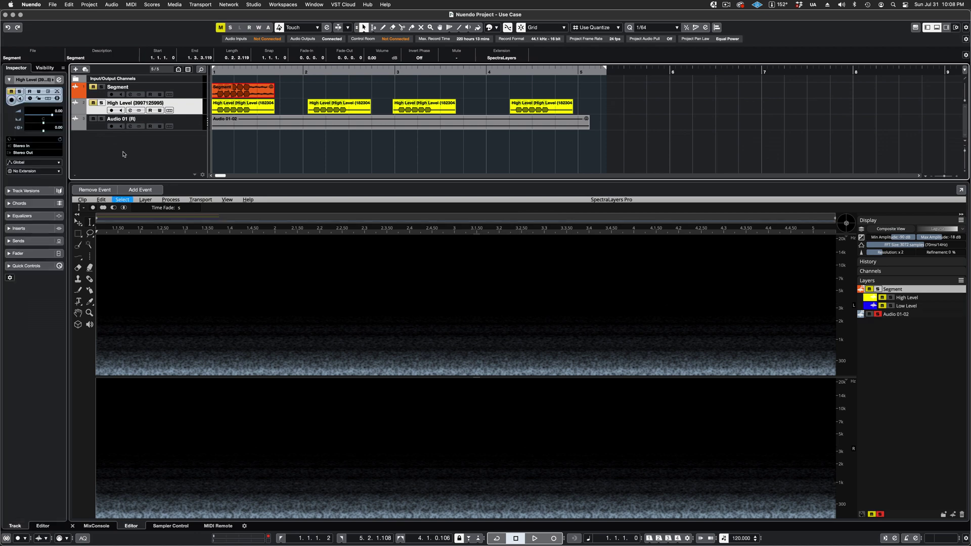
{"action": "key", "text": "space"}
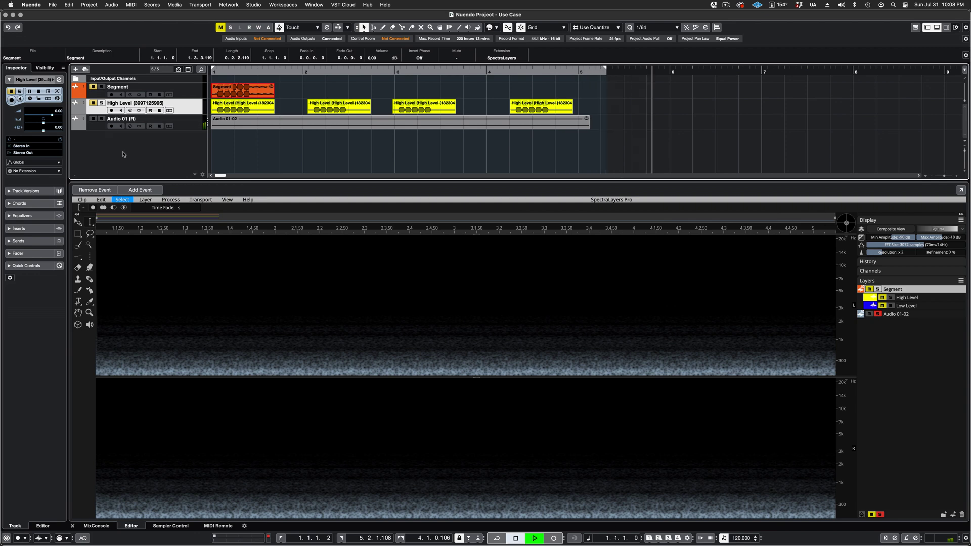
{"action": "key", "text": "space"}
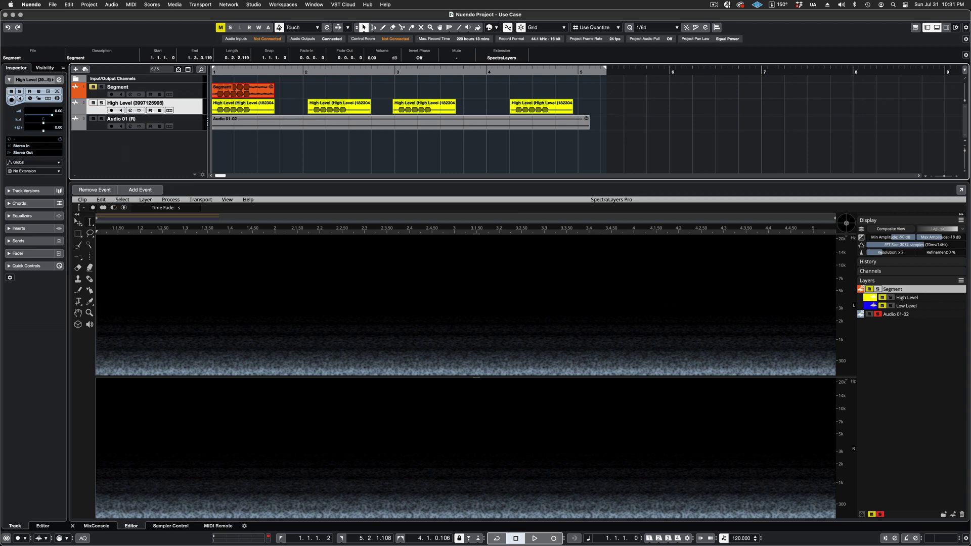
{"action": "key", "text": "space"}
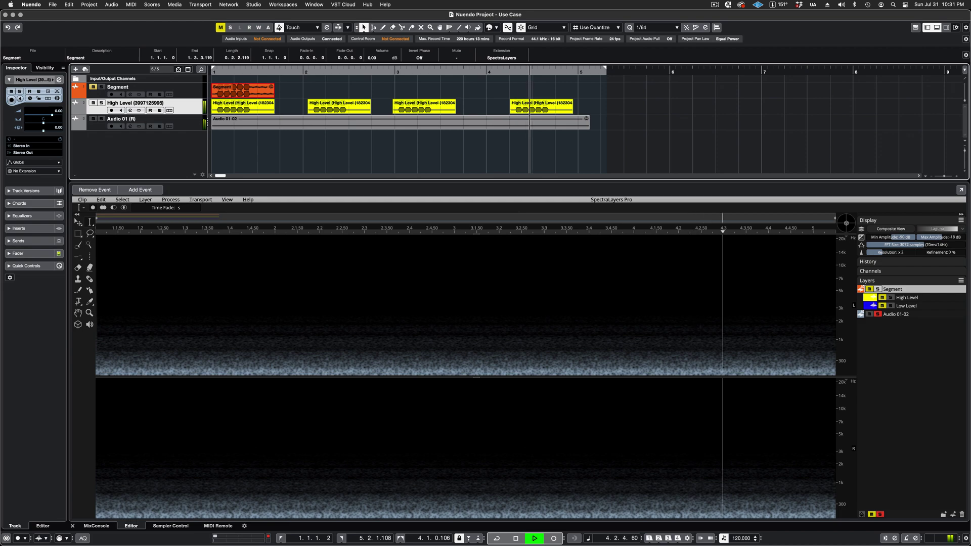
{"action": "key", "text": "space"}
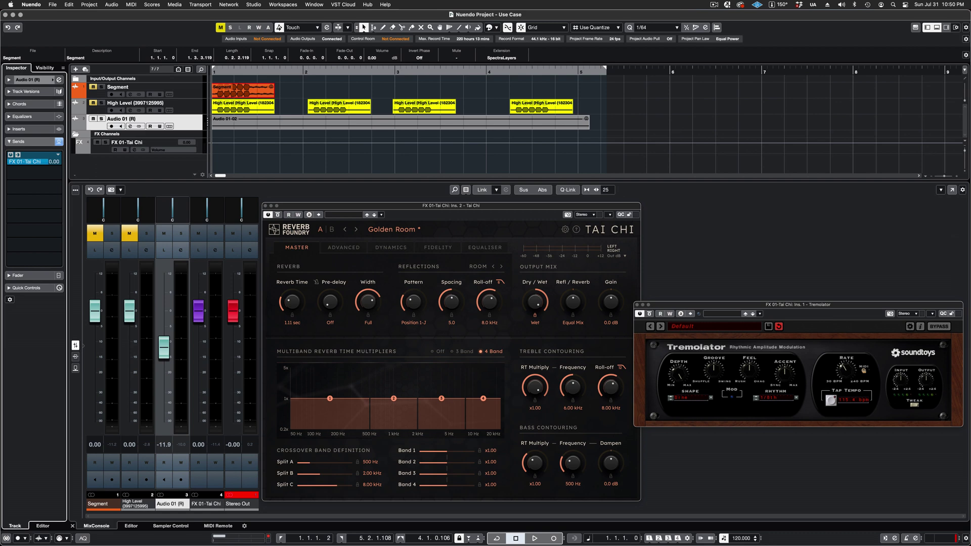
- Play back the mix to hear Audio 01's send through the Tai Chi reverb channel
{"action": "key", "text": "space"}
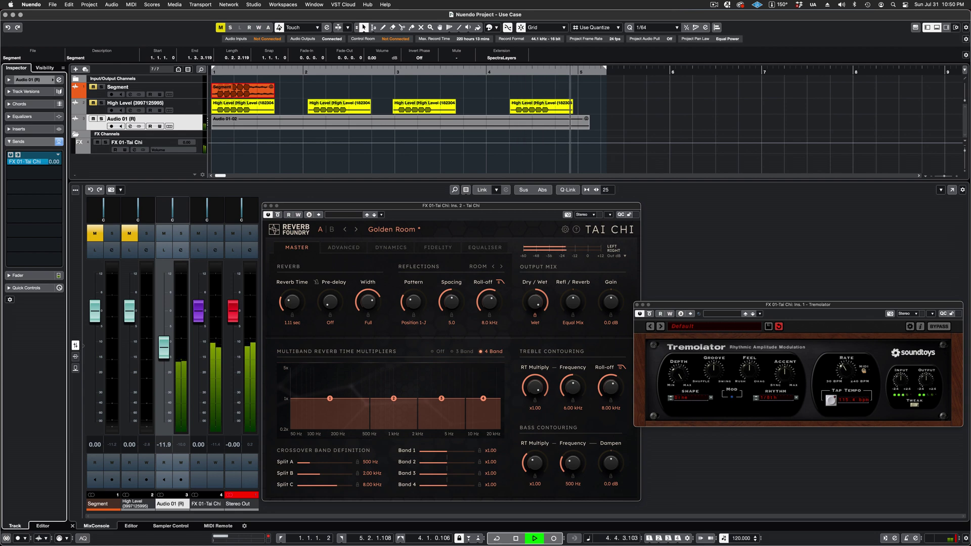
{"action": "key", "text": "space"}
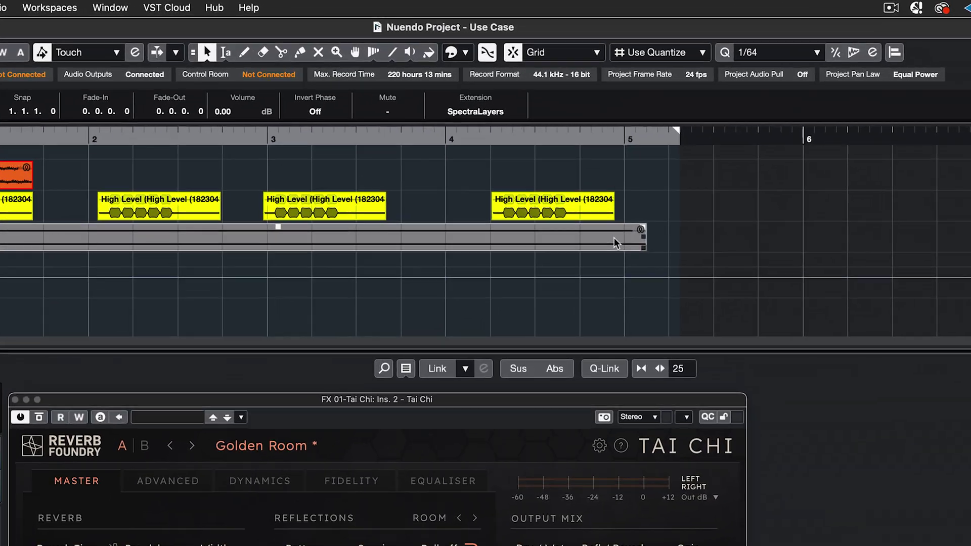
- Make the SpectraLayers extension on the Audio 01-02 ambience event permanent
{"action": "left_click", "coordinate": [600, 199]}
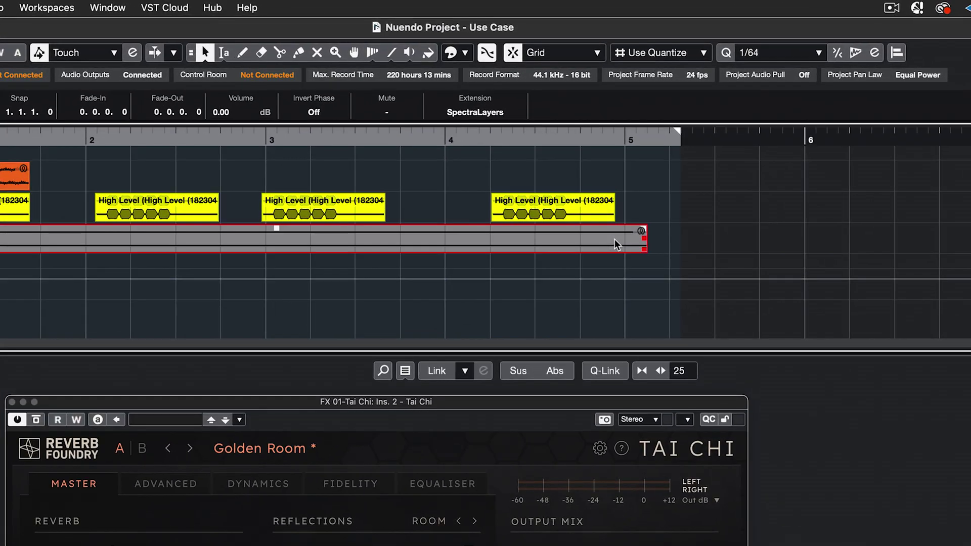
{"action": "left_click", "coordinate": [512, 114]}
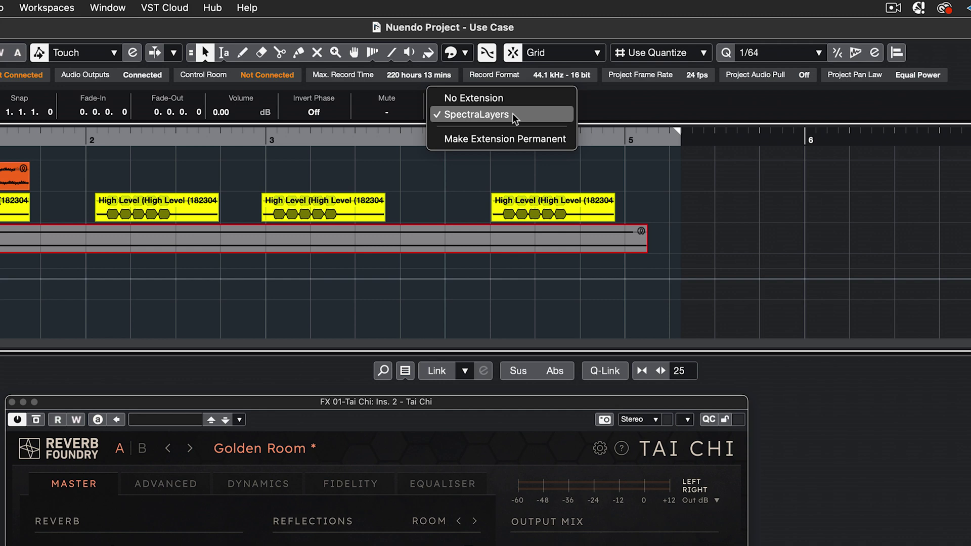
{"action": "left_click", "coordinate": [569, 138]}
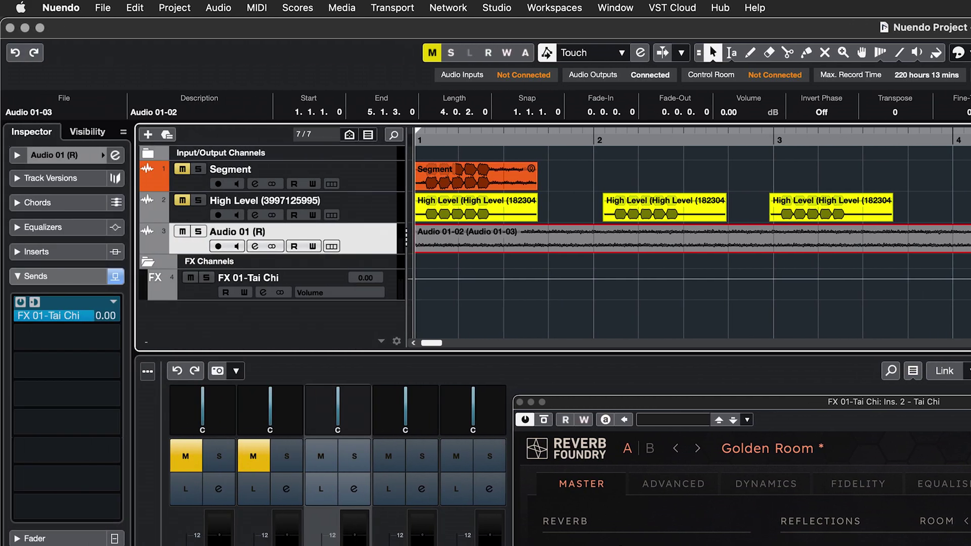
- Remove the SpectraLayers extension from the Segment event
{"action": "left_click", "coordinate": [476, 175]}
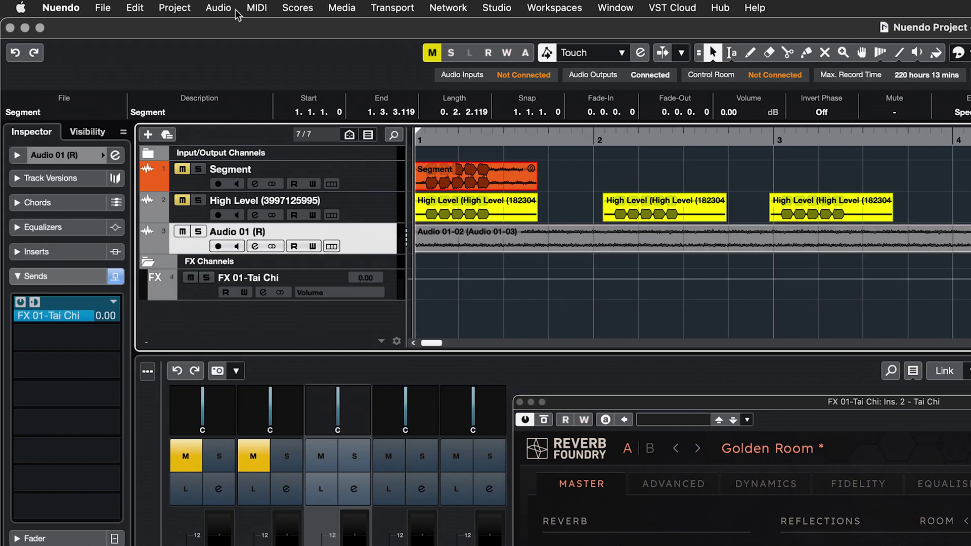
{"action": "left_click", "coordinate": [219, 8]}
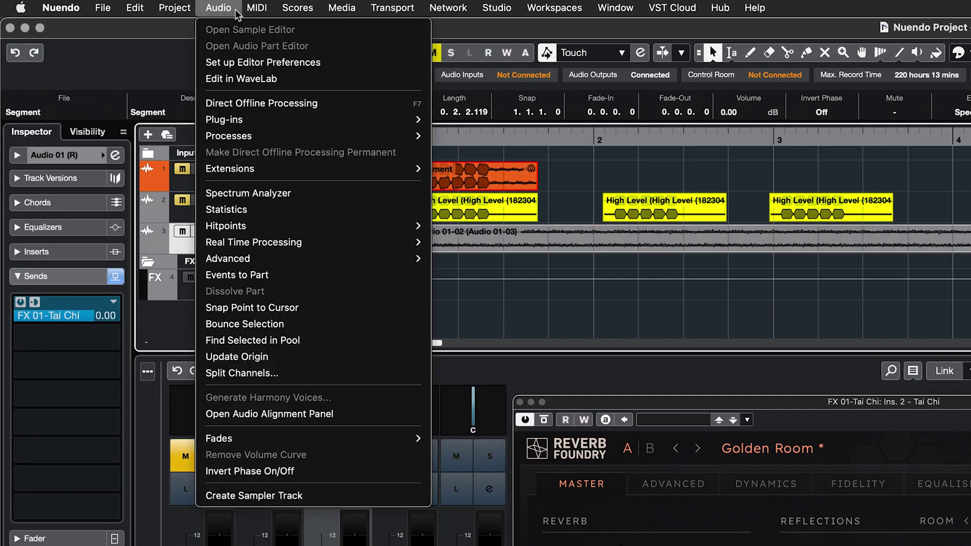
{"action": "mouse_move", "coordinate": [265, 174]}
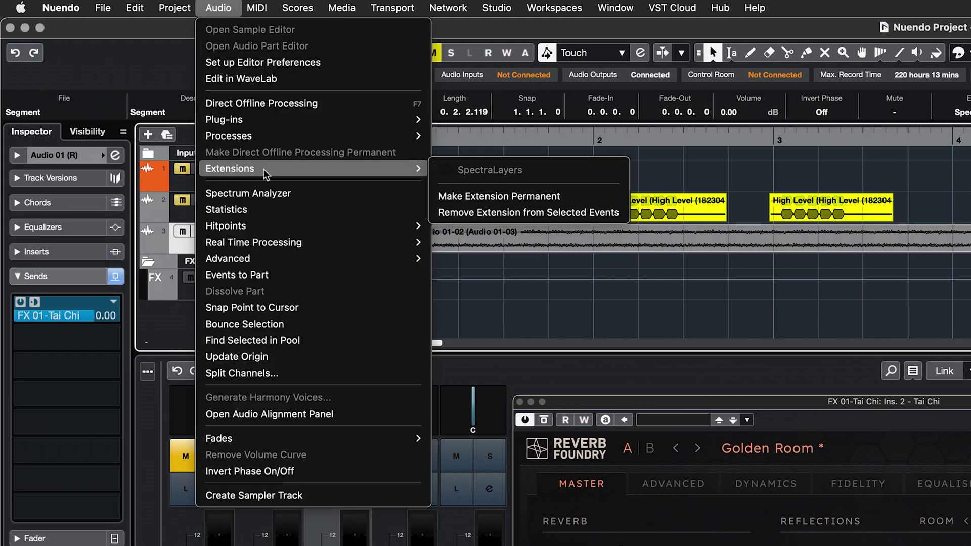
{"action": "left_click", "coordinate": [625, 215]}
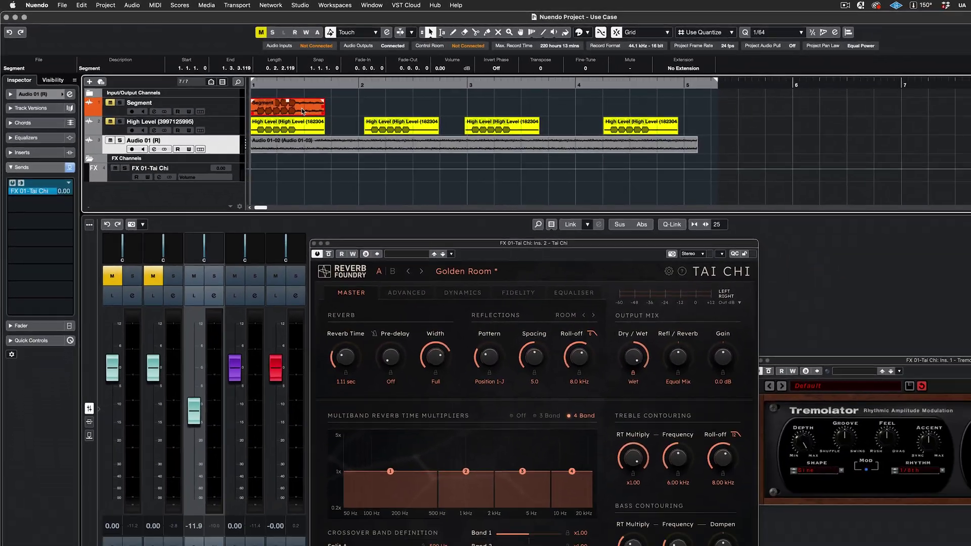
- Open the Segment event in the sample editor, then bring up the Segment track's context menu
{"action": "double_click", "coordinate": [302, 111]}
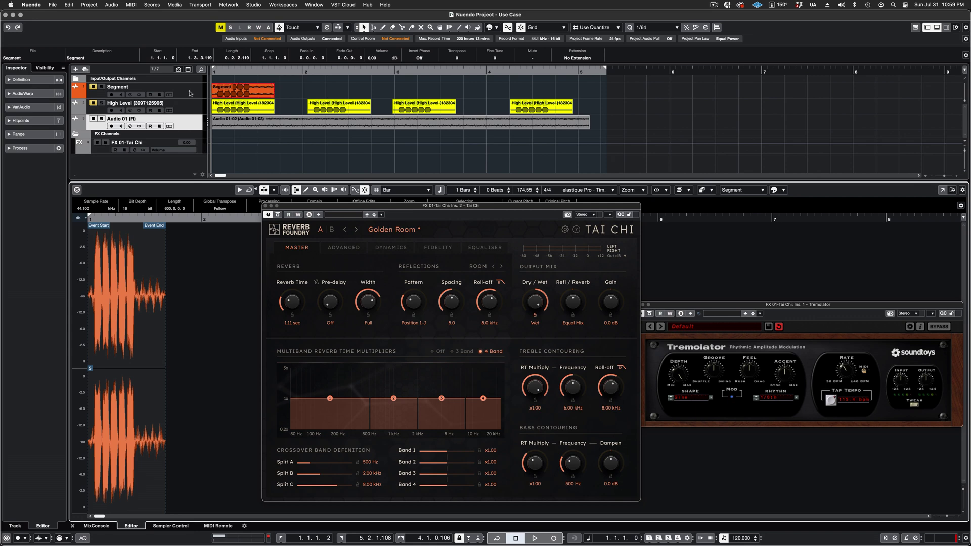
{"action": "right_click", "coordinate": [190, 94]}
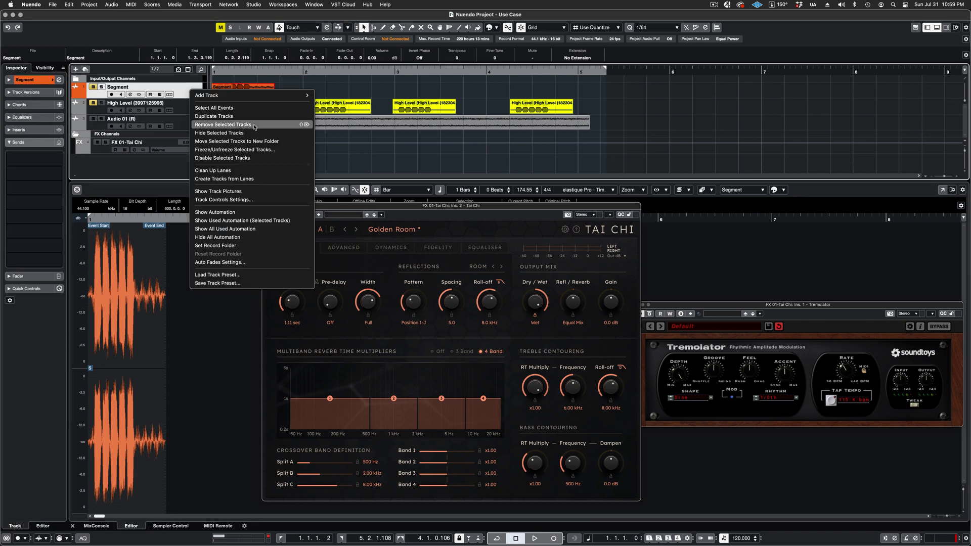
- Delete the Segment track and audition High Level through its TAIP, Dimension D and Lustrous Plates inserts
{"action": "left_click", "coordinate": [255, 127]}
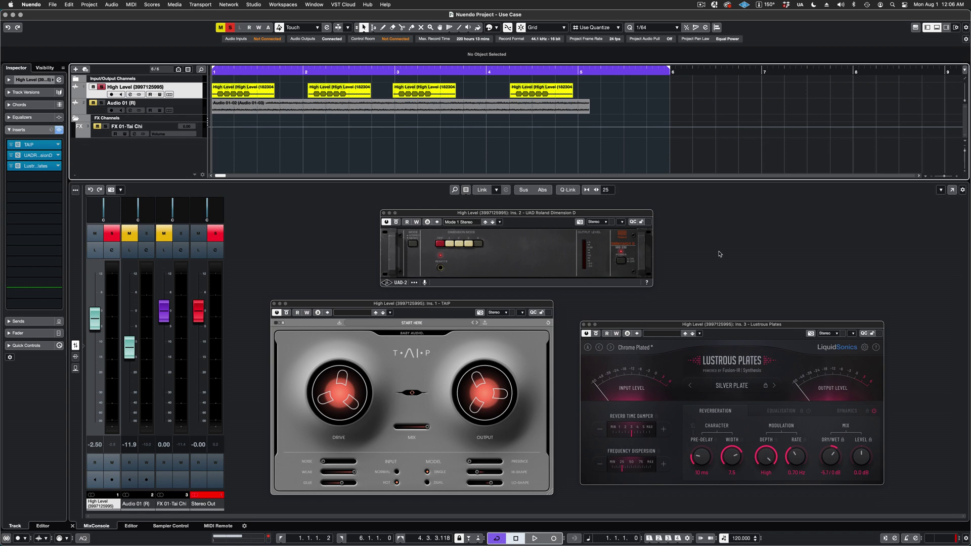
{"action": "key", "text": "space"}
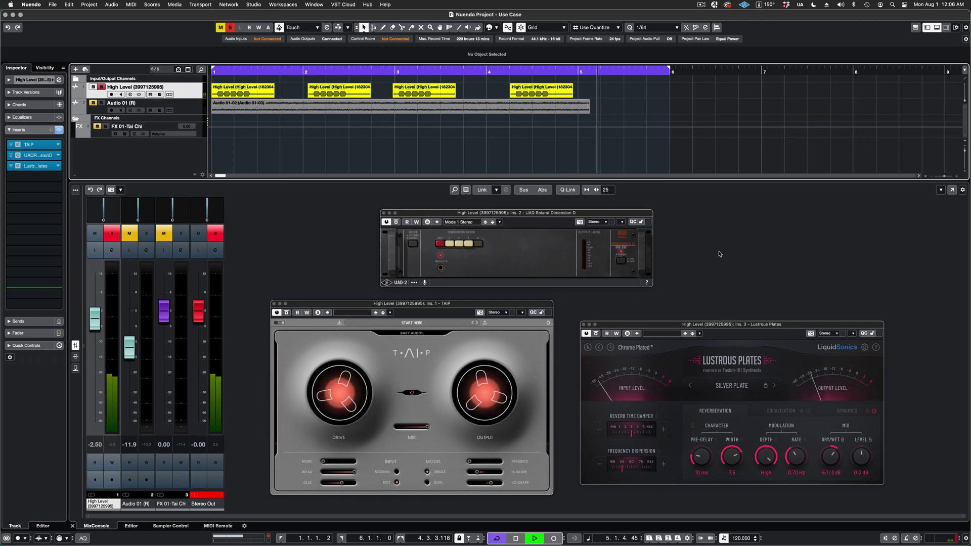
{"action": "key", "text": "space"}
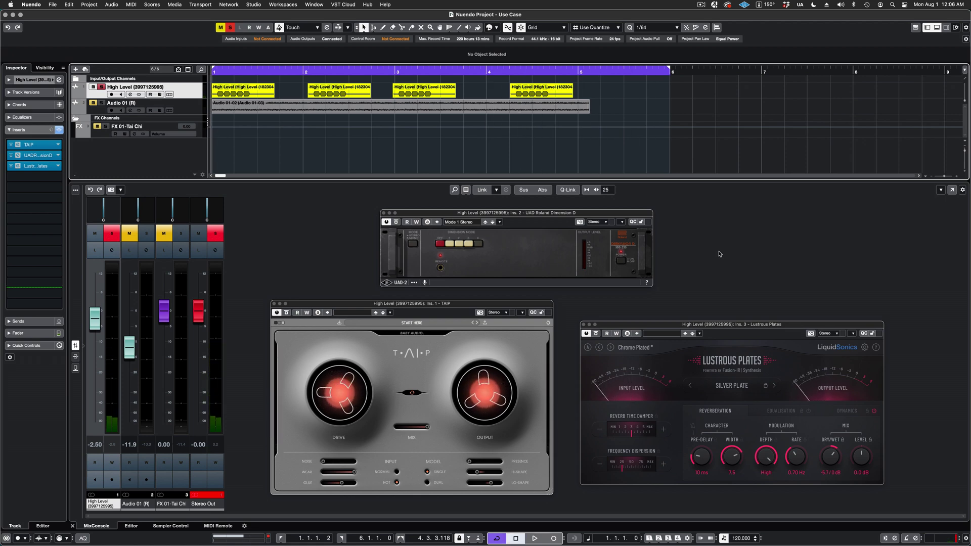
- Clear all mutes and solos with Alt+S and play the full mix
{"action": "key", "text": "alt+s"}
{"action": "key", "text": "space"}
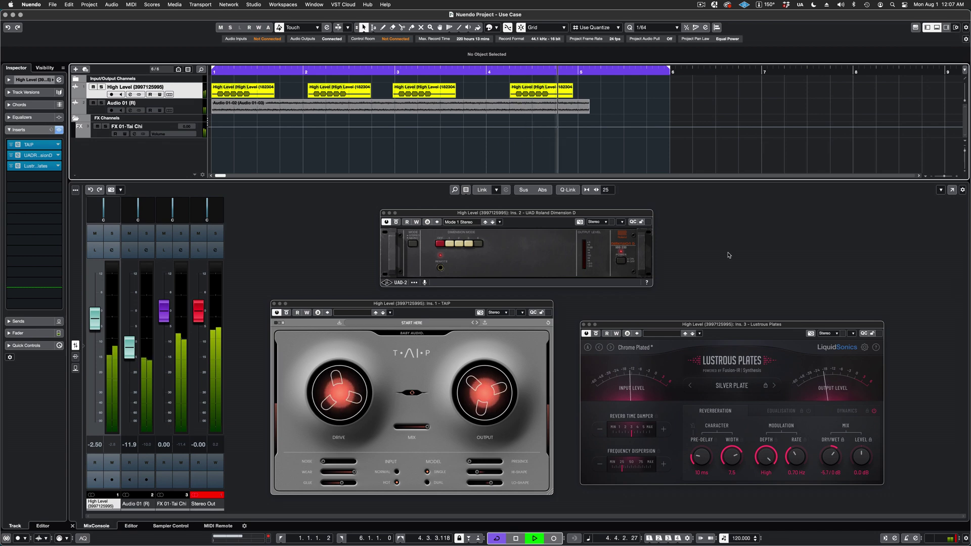
{"action": "key", "text": "space"}
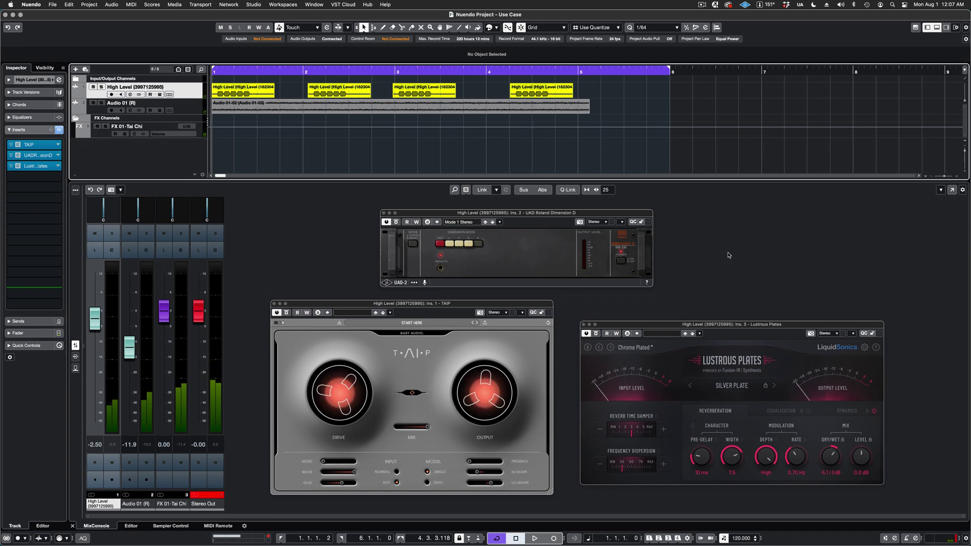